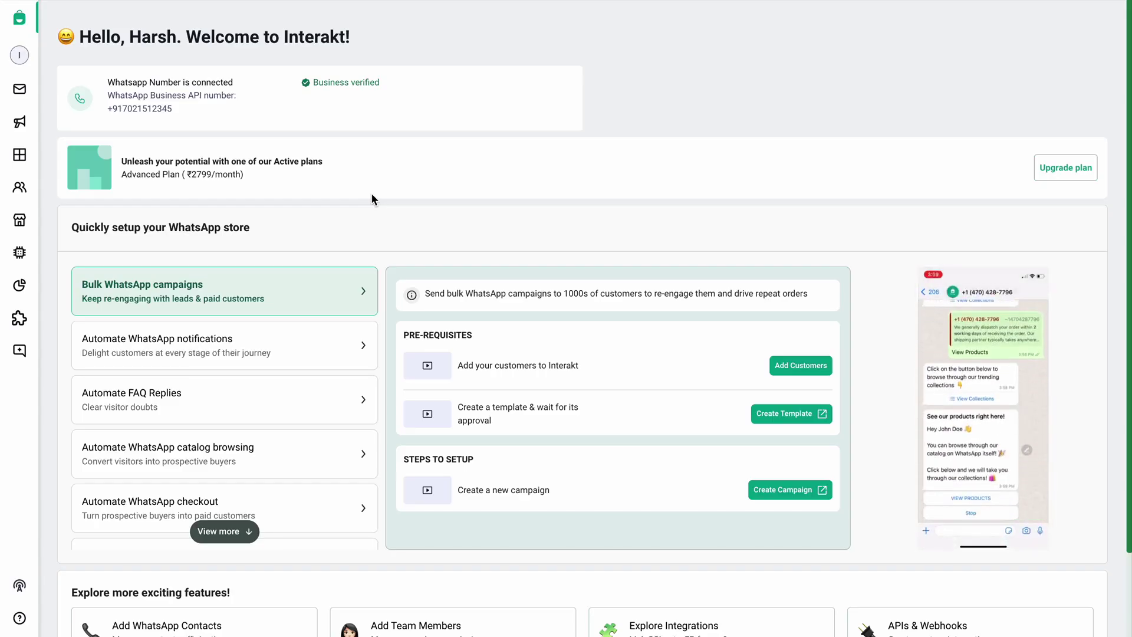
- Go to Automation > Workflows and open the judge.me test workflow from your created workflows
mouse_move(35, 259)
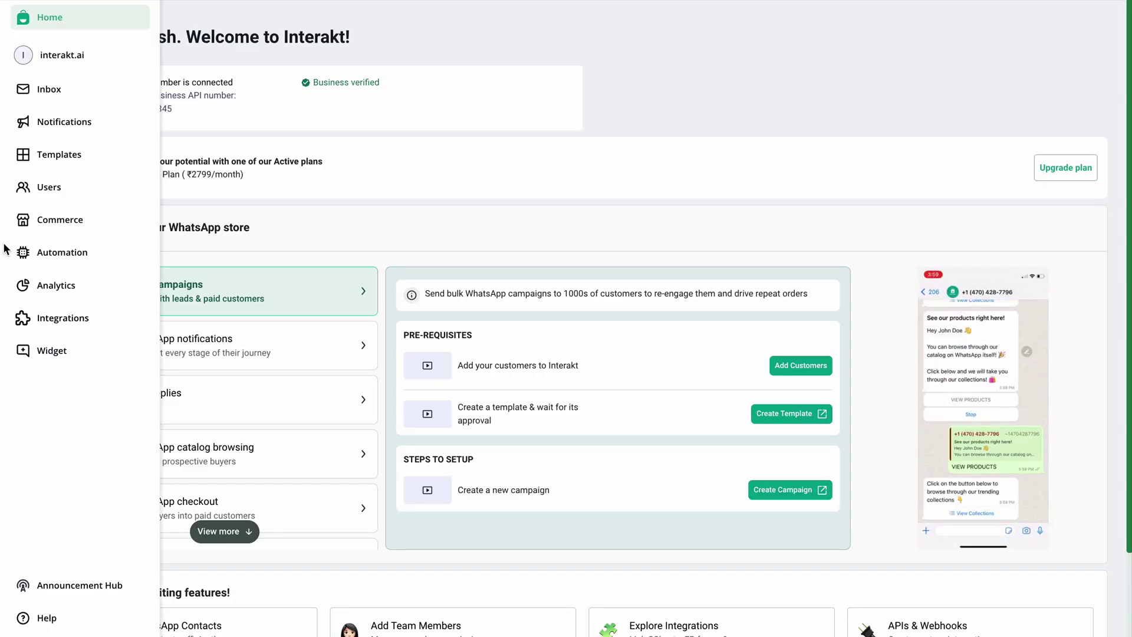
left_click(65, 259)
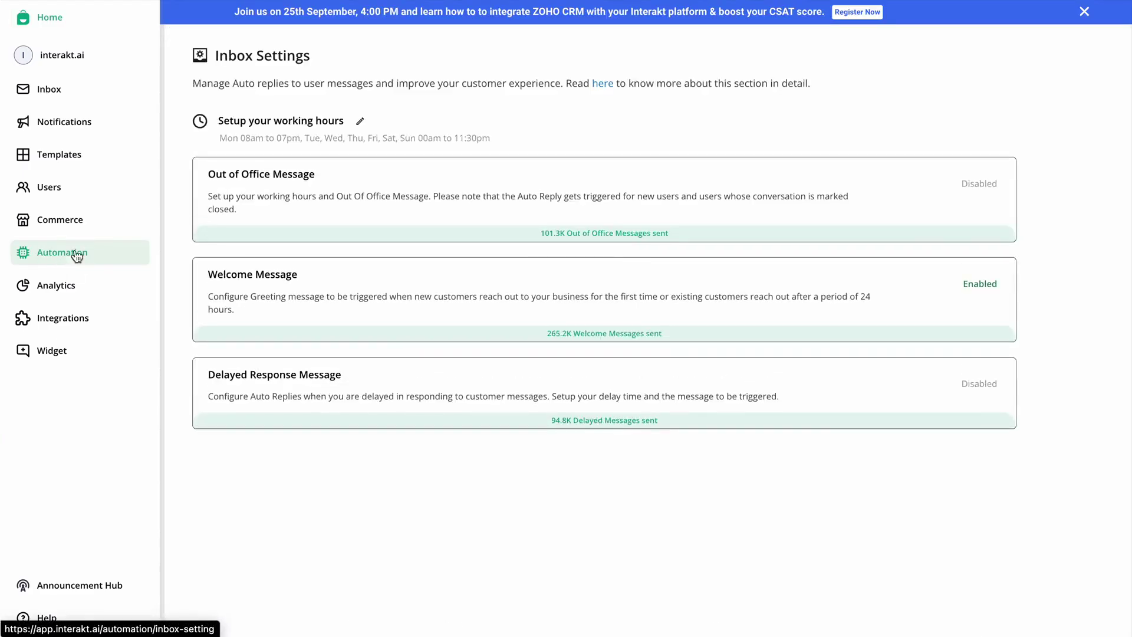
left_click(74, 161)
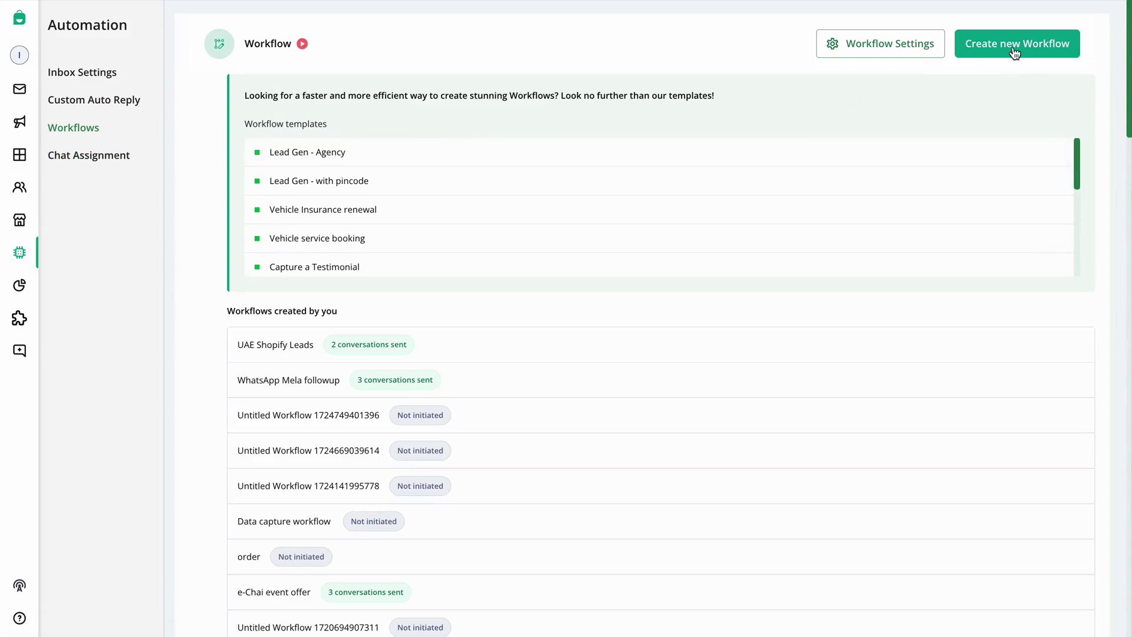
scroll(513, 493, "down", 3)
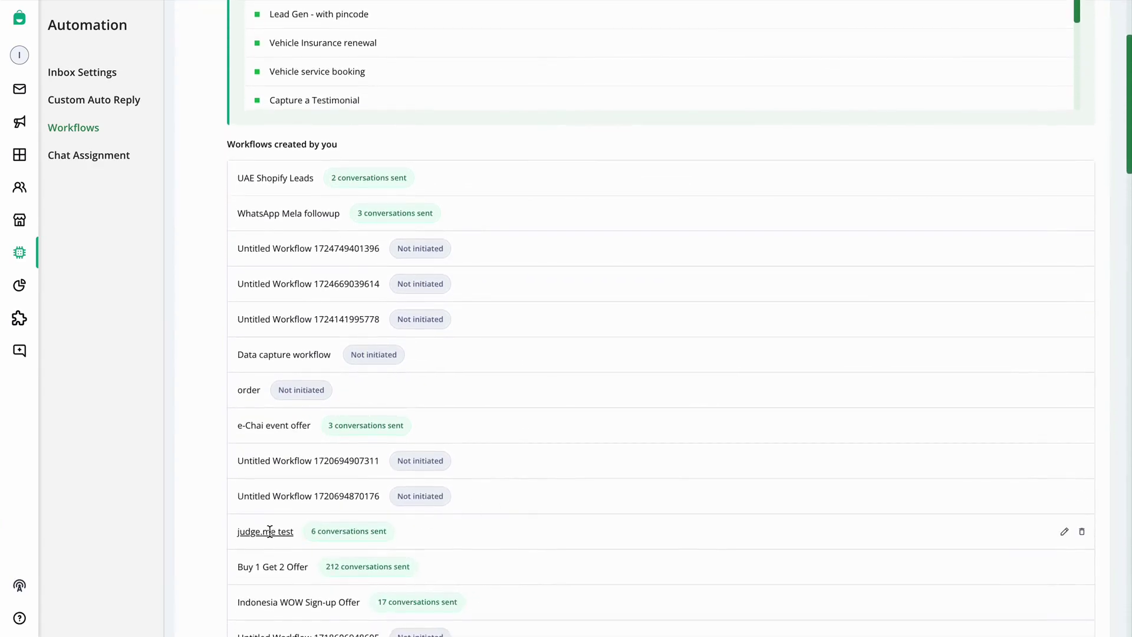
left_click(269, 531)
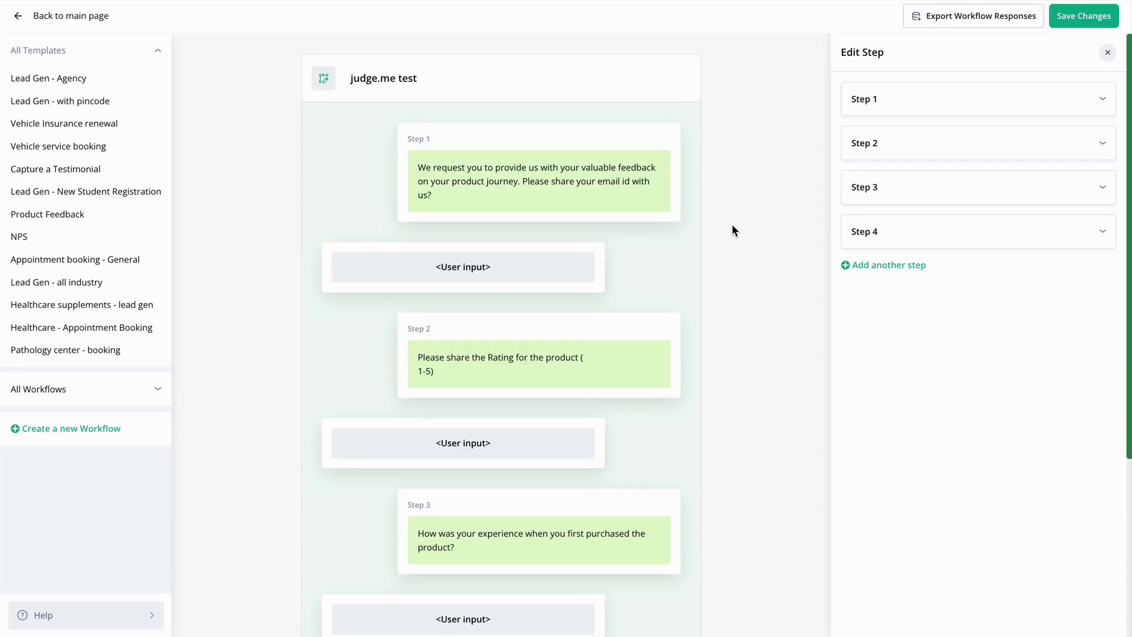
- Review the judge.me test workflow's four feedback-question steps and expand Step 1's settings
scroll(733, 225, "down", 1)
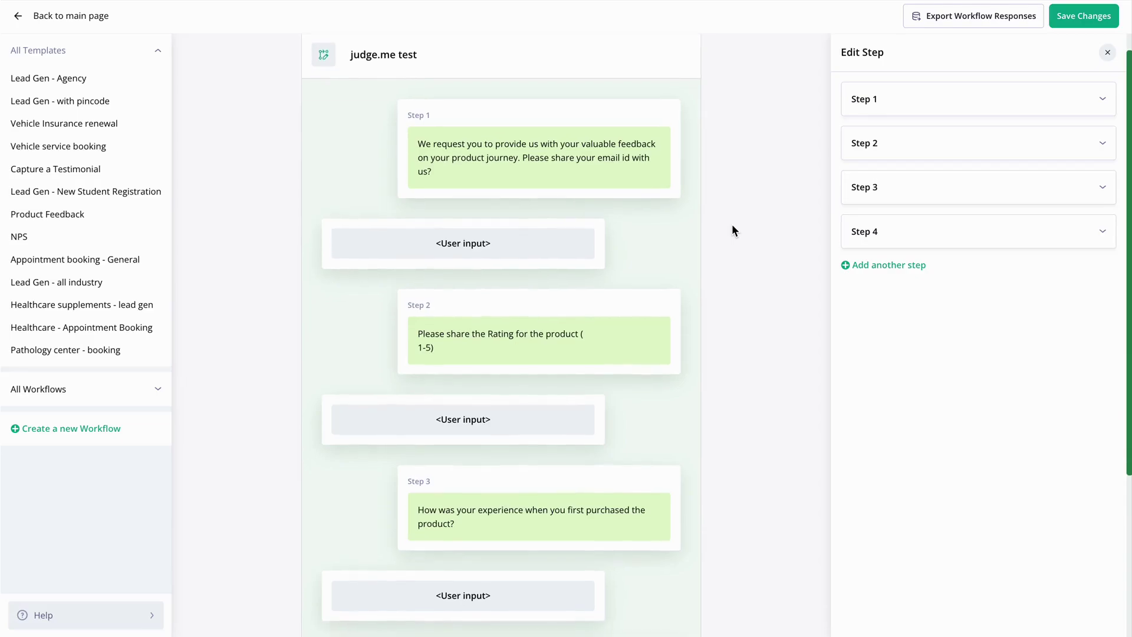
scroll(732, 225, "down", 2)
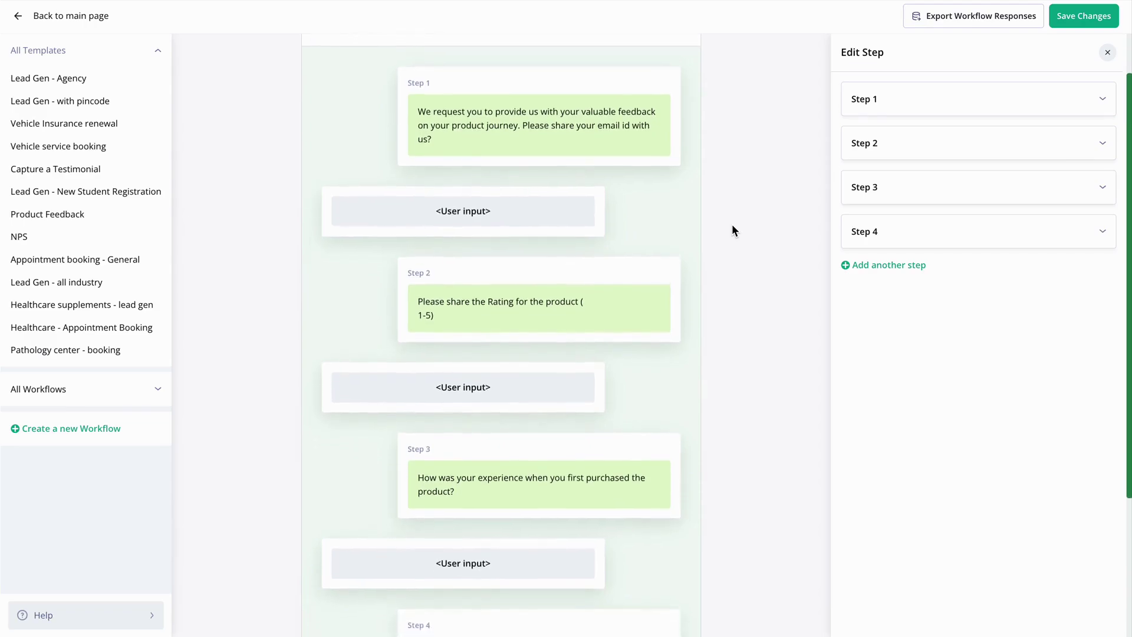
scroll(733, 225, "down", 1)
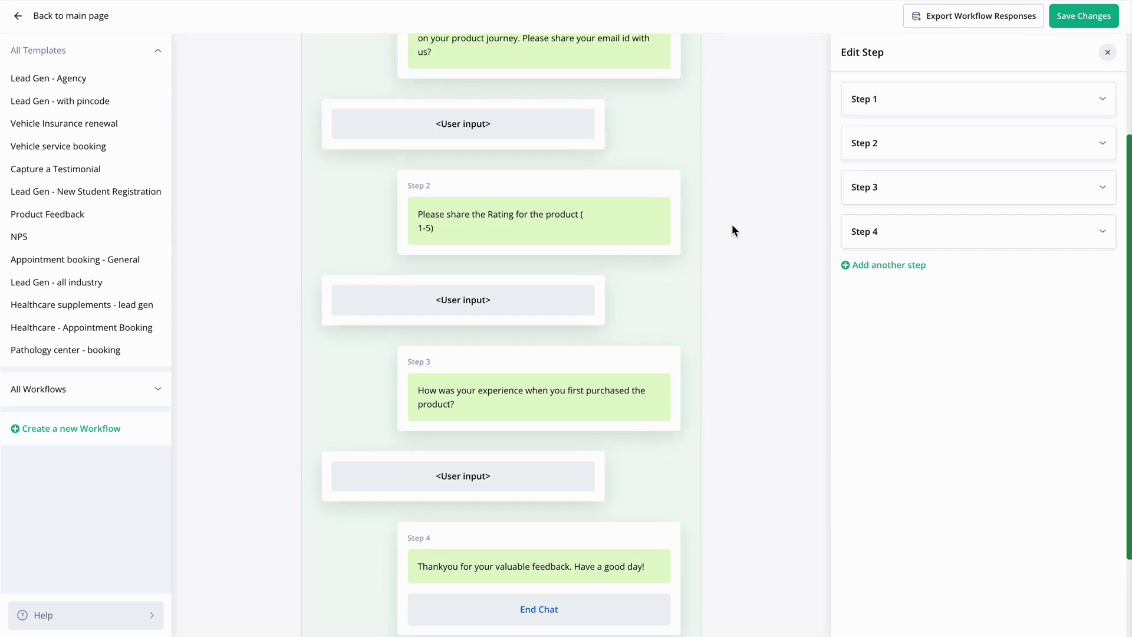
left_click(927, 101)
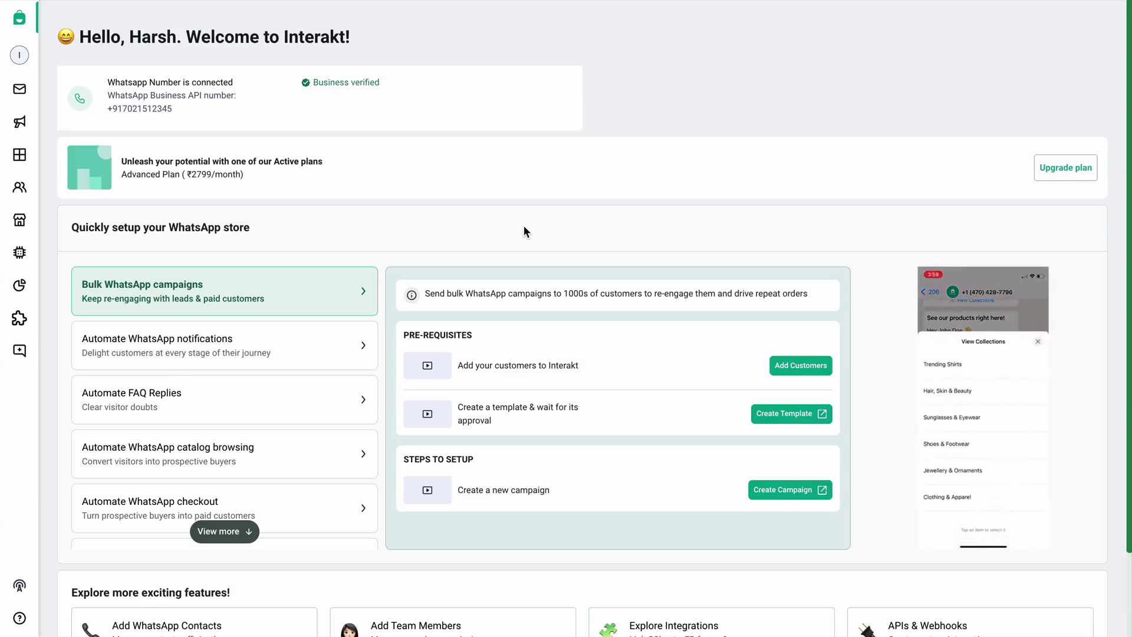
- Start a new notification campaign from scratch named 'feedback campaign'
left_click(23, 121)
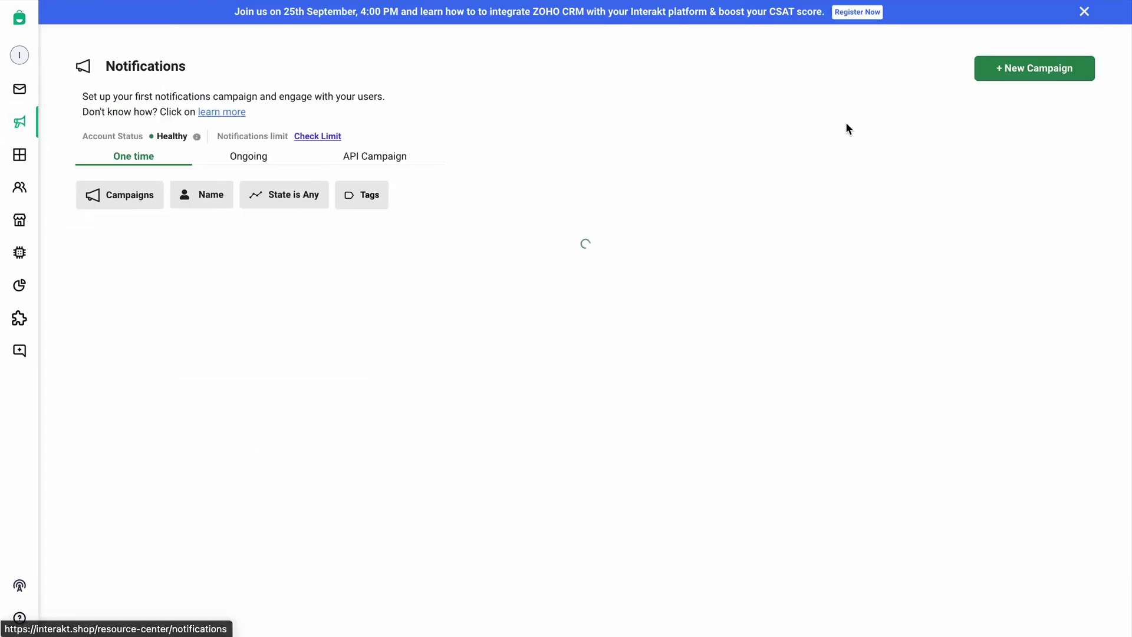
left_click(1020, 68)
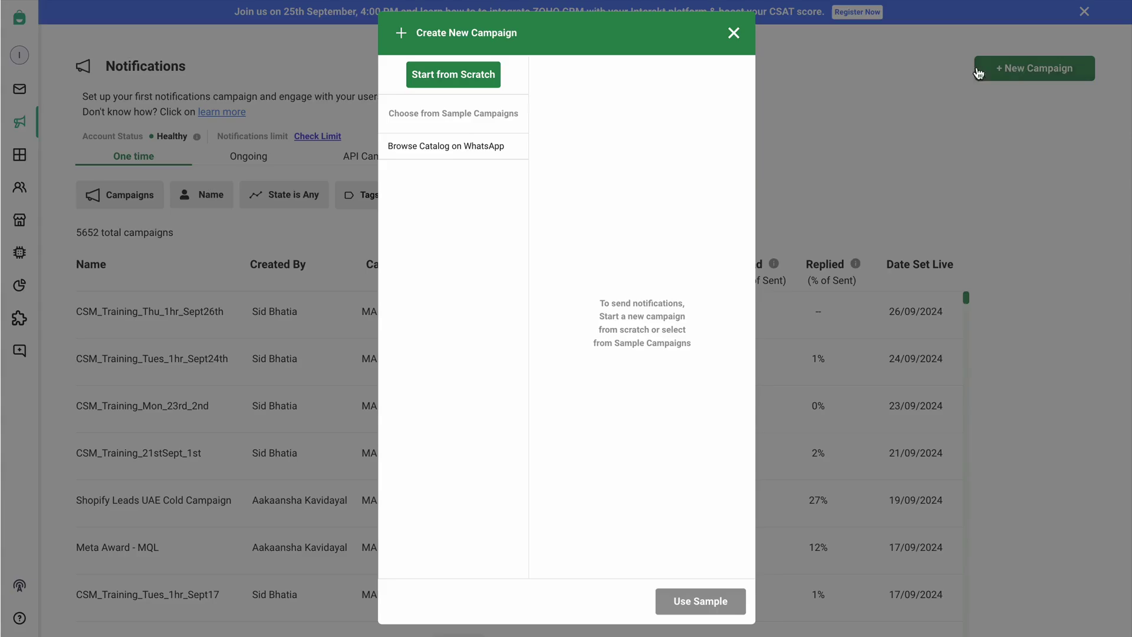
left_click(470, 81)
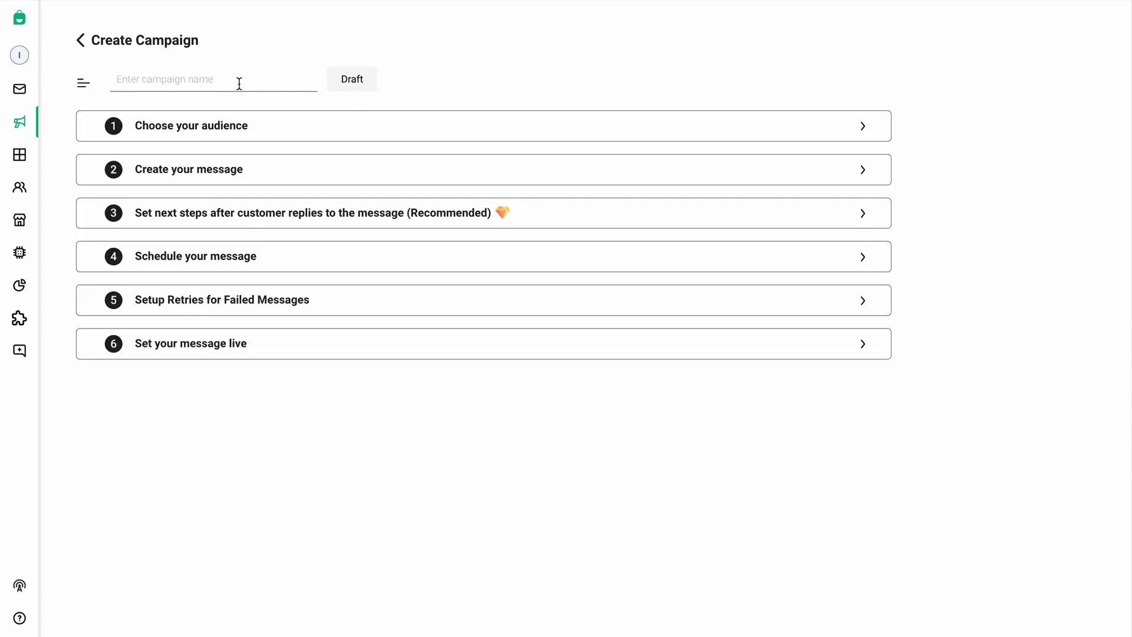
left_click(240, 83)
type("feedback campaign")
- Make the campaign audience ongoing, triggered by the 'order delivered' event
left_click(254, 123)
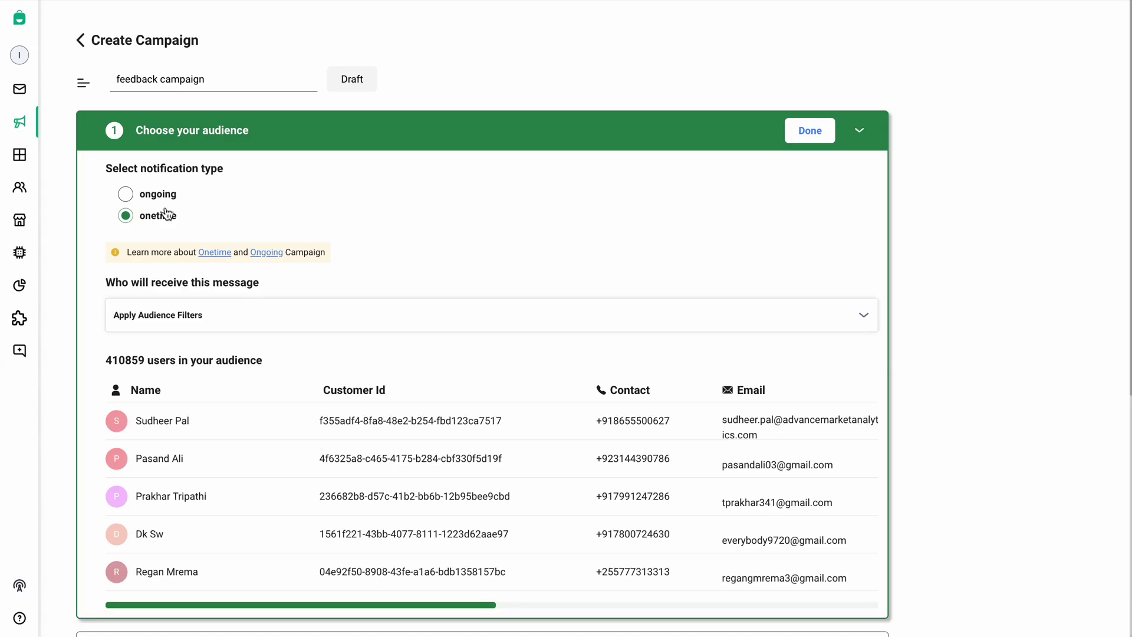
left_click(126, 195)
scroll(351, 276, "down", 1)
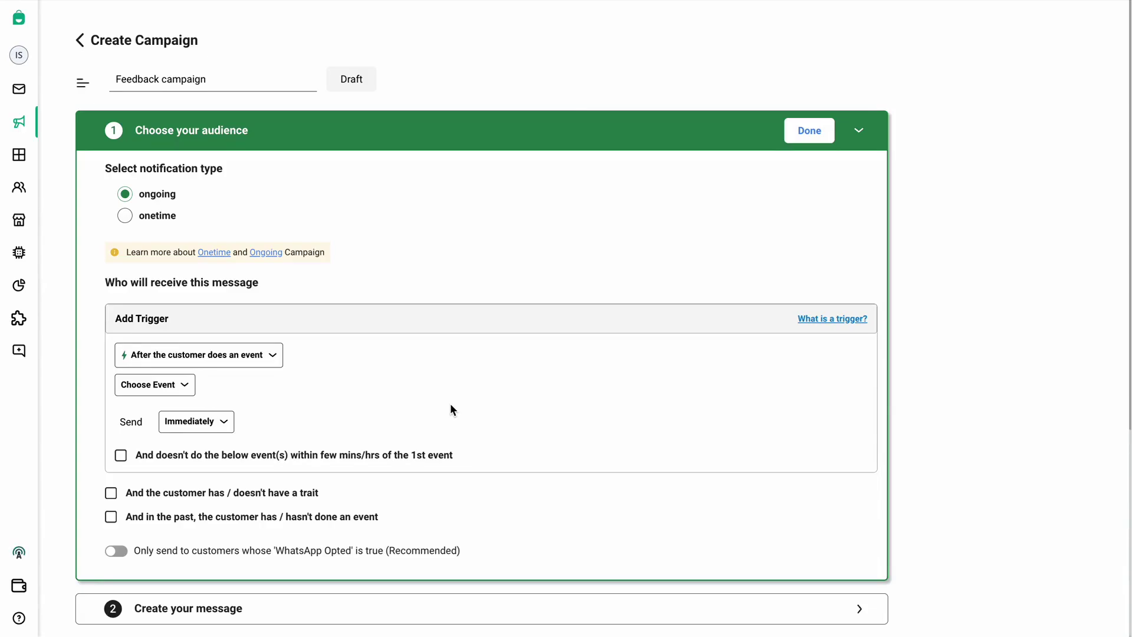
left_click(180, 390)
type("order")
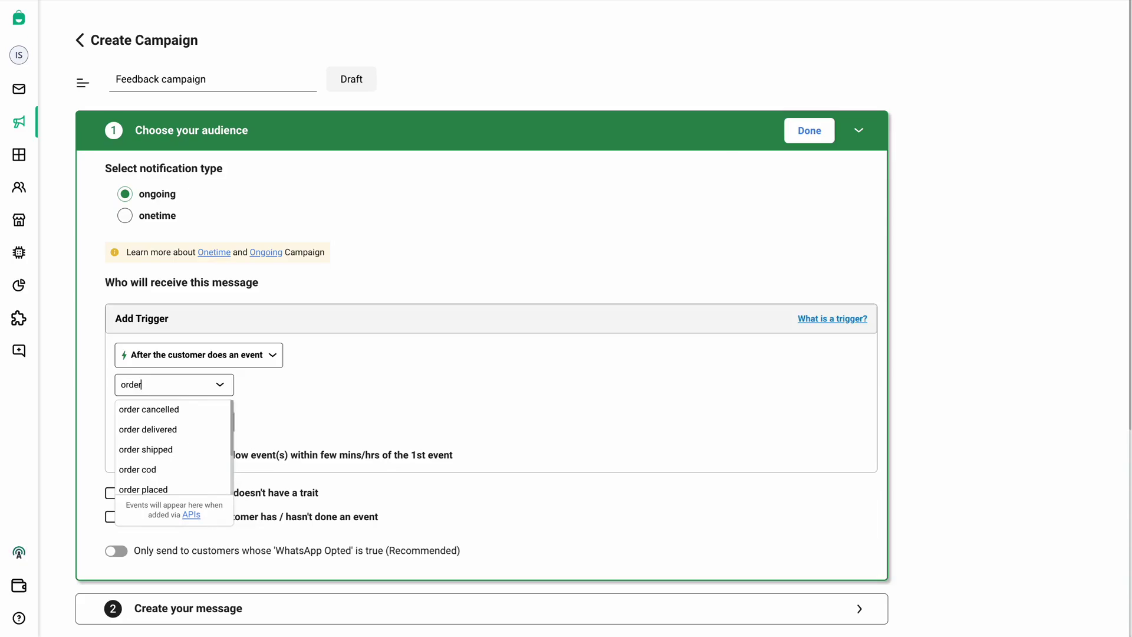
scroll(179, 439, "down", 1)
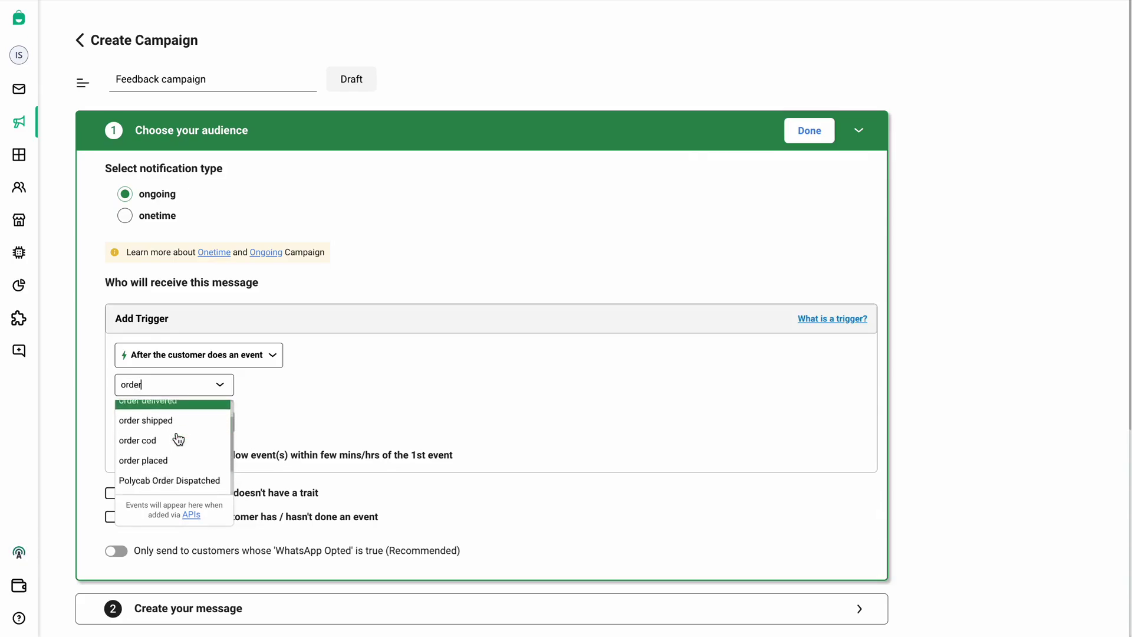
scroll(179, 445, "up", 1)
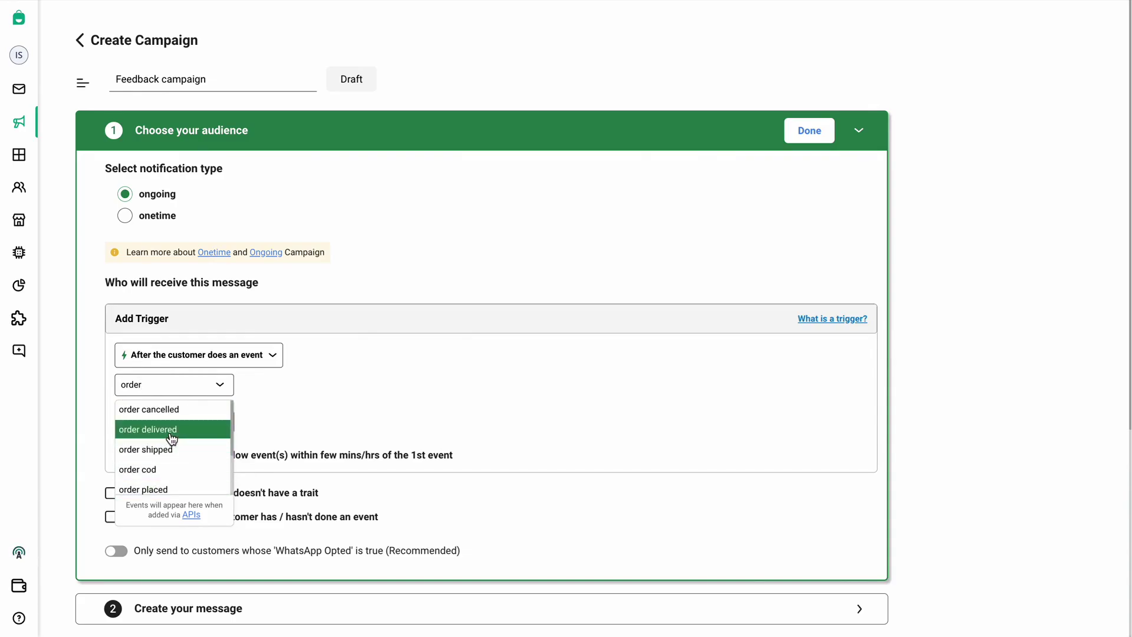
left_click(170, 435)
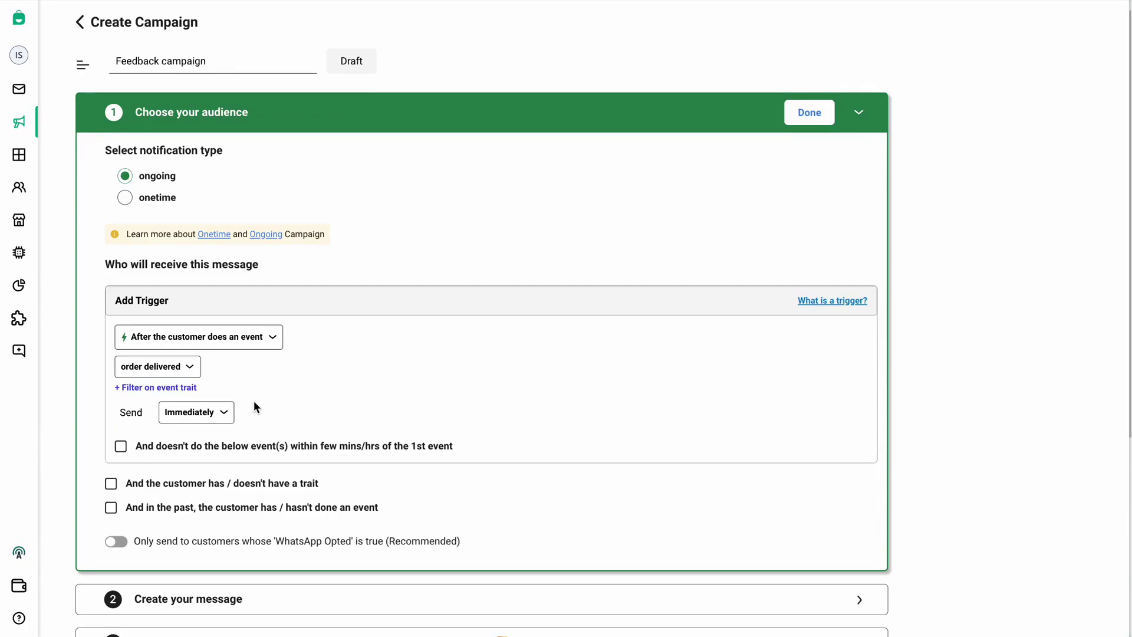
- Send the campaign message with a delay of 2 Days after the event
left_click(224, 414)
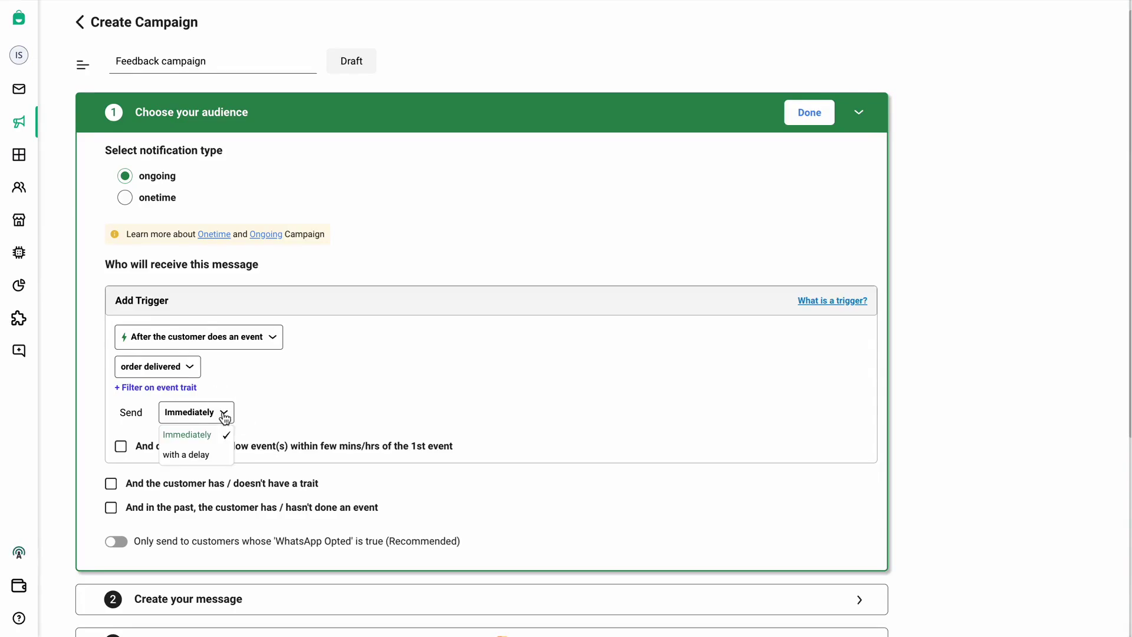
left_click(214, 456)
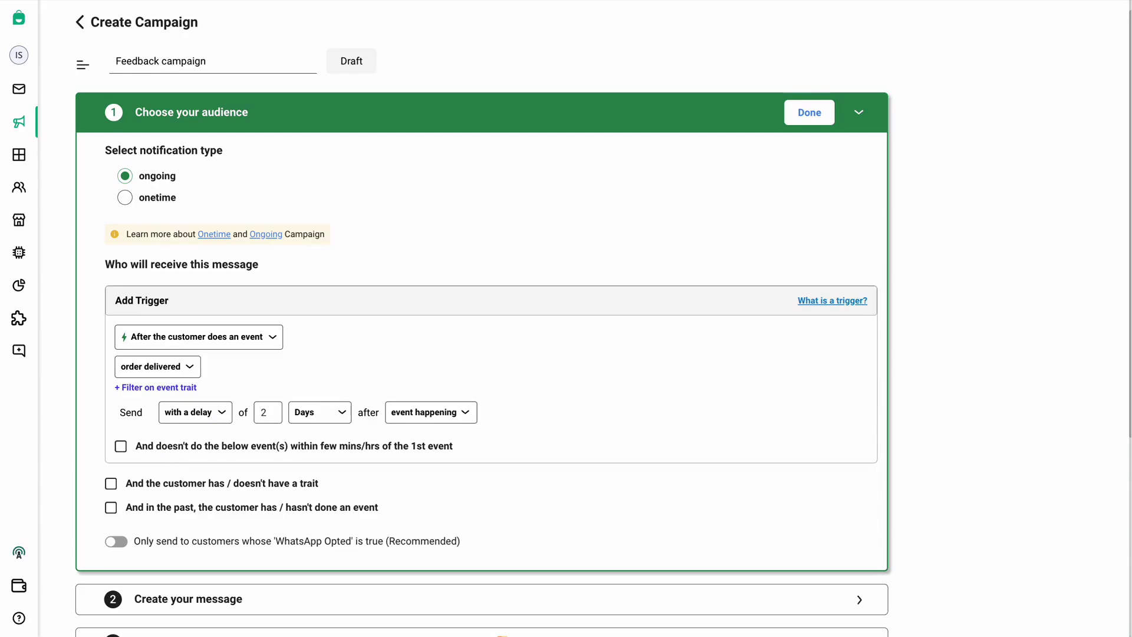
type("2")
left_click(305, 411)
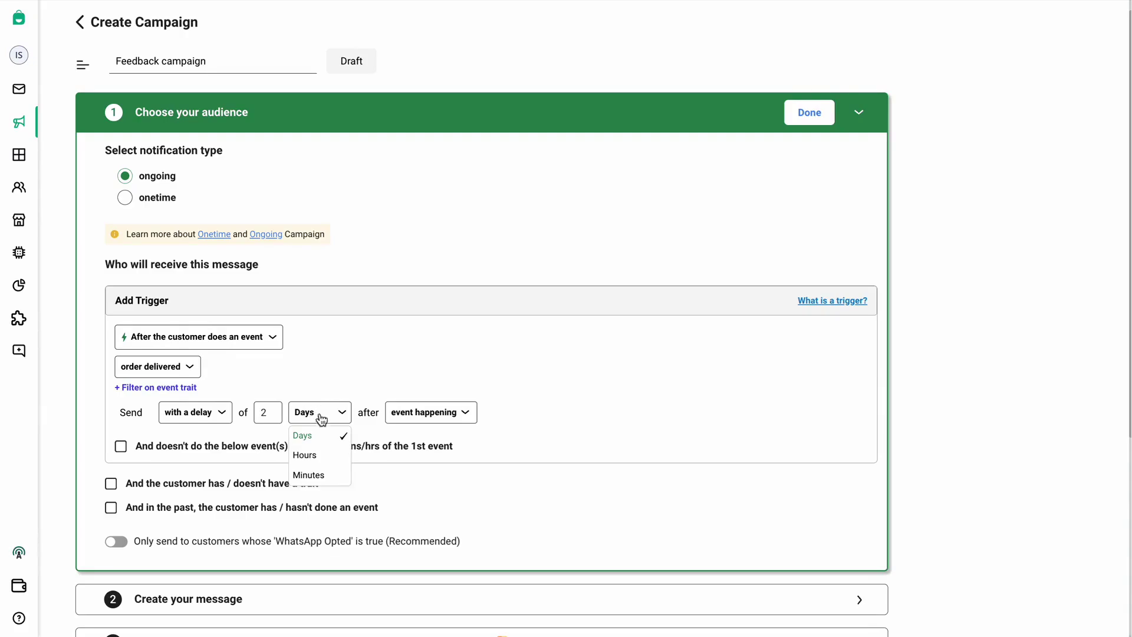
left_click(336, 379)
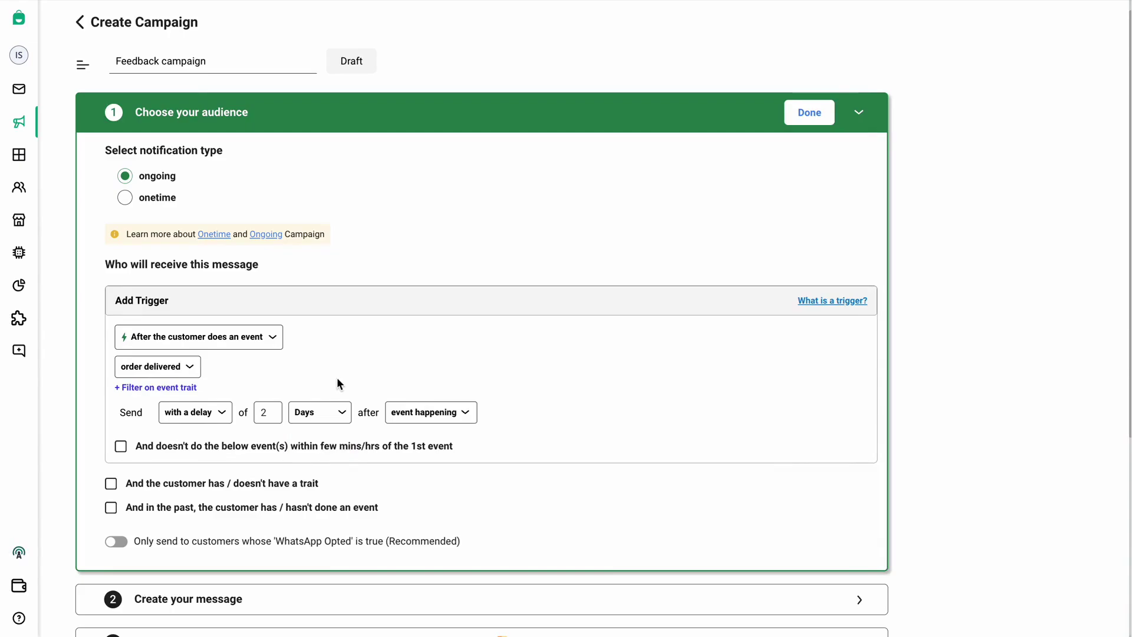
- Use the judgeme feedback template as the campaign message
left_click(810, 117)
left_click(808, 289)
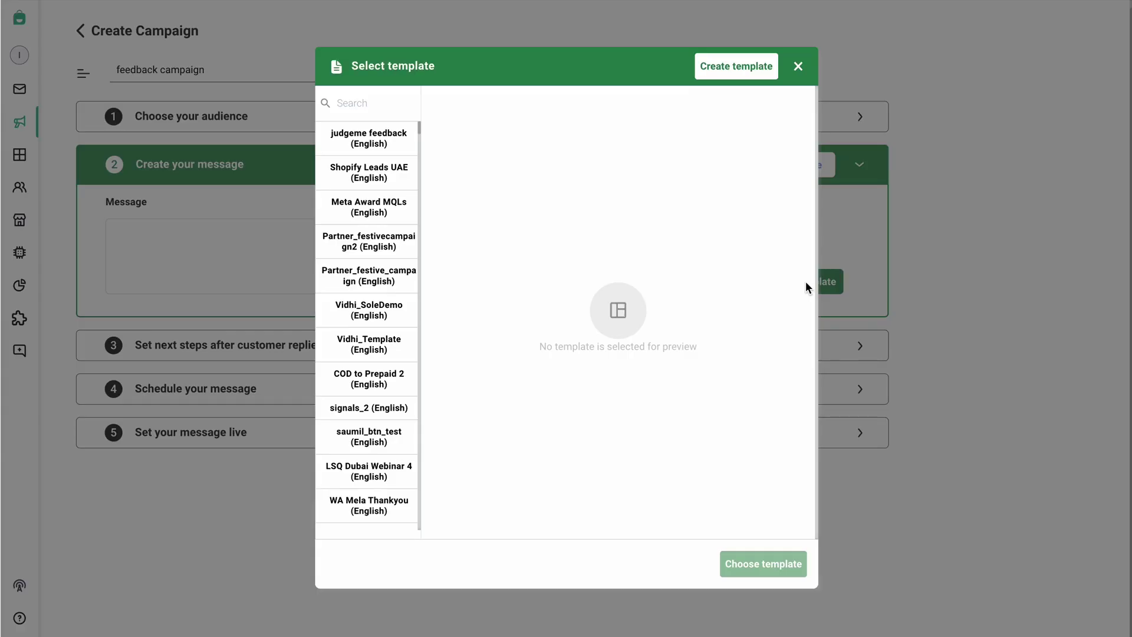
left_click(366, 144)
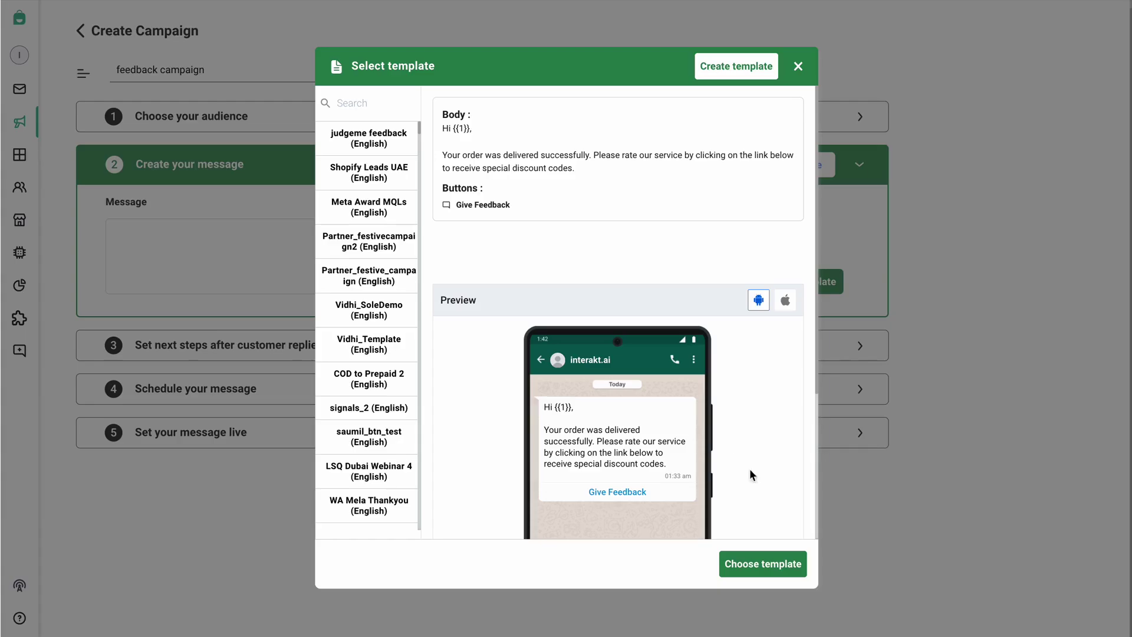
left_click(770, 568)
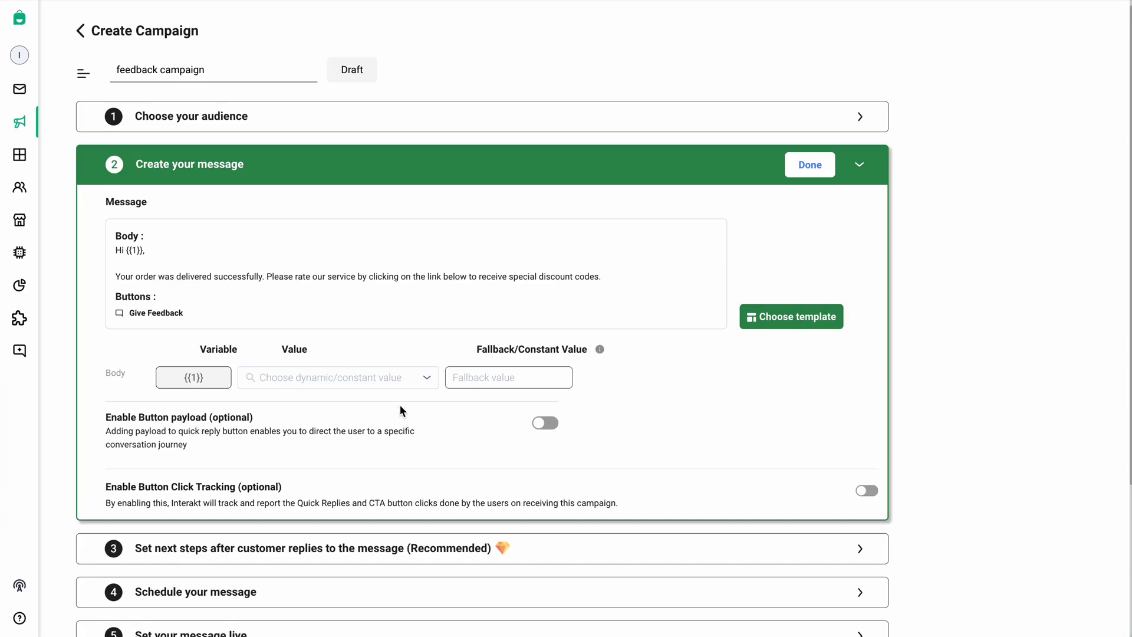
- Map {{1}} to Name with fallback 'there', enable click tracking, and finish the message
left_click(359, 377)
type("name")
left_click(366, 434)
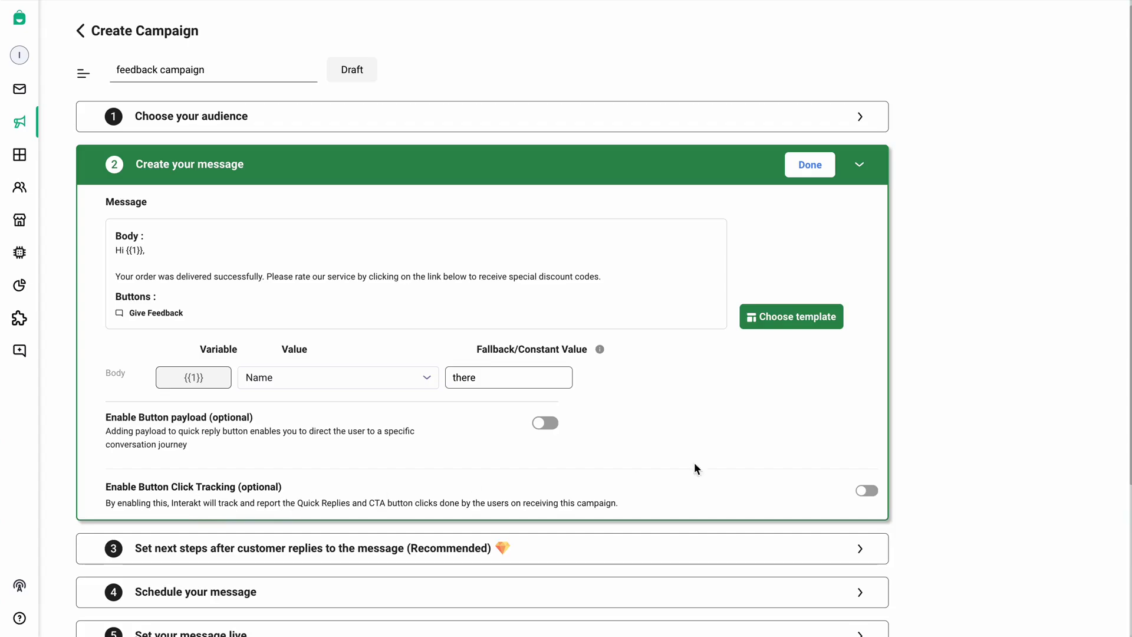
left_click(866, 493)
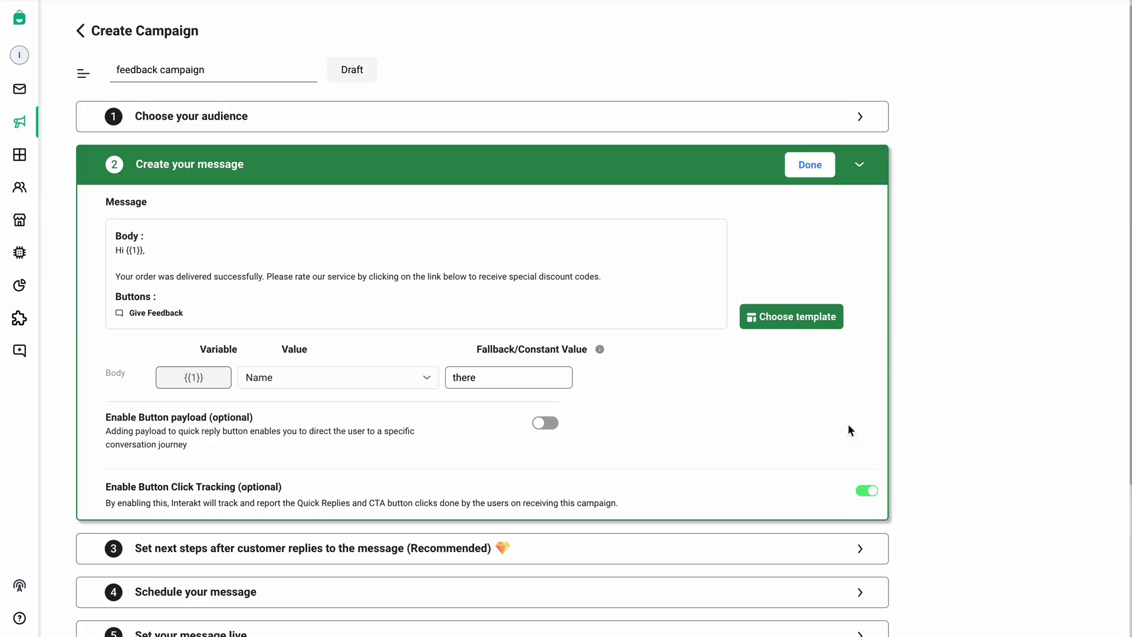
left_click(812, 171)
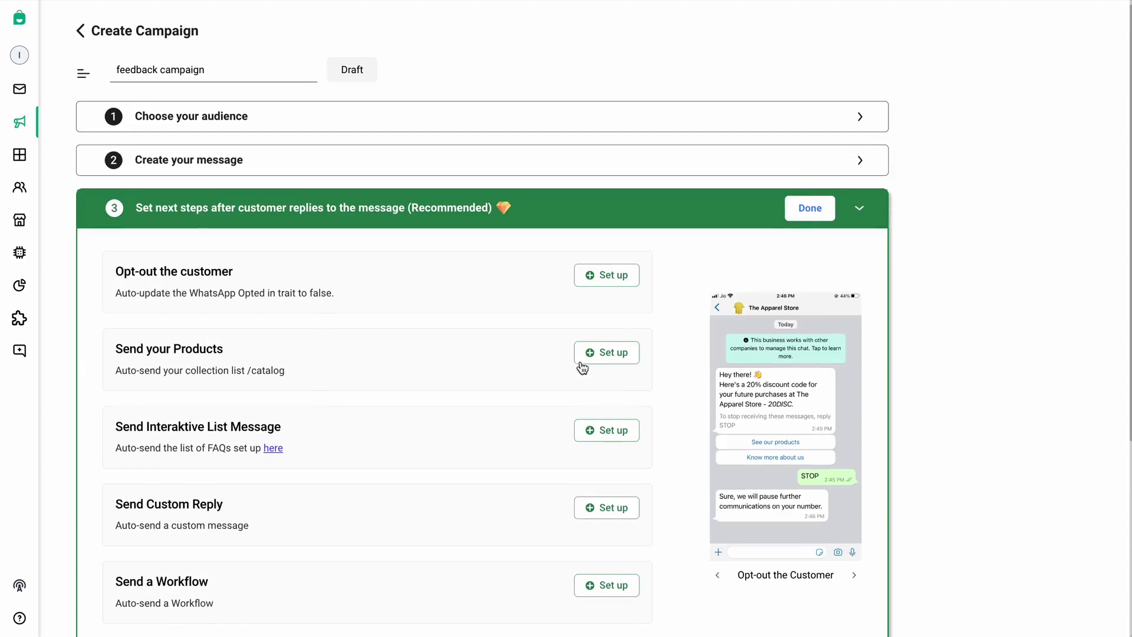
- Add a workflow reply so the Give Feedback button runs the judge.me test workflow
scroll(573, 370, "down", 2)
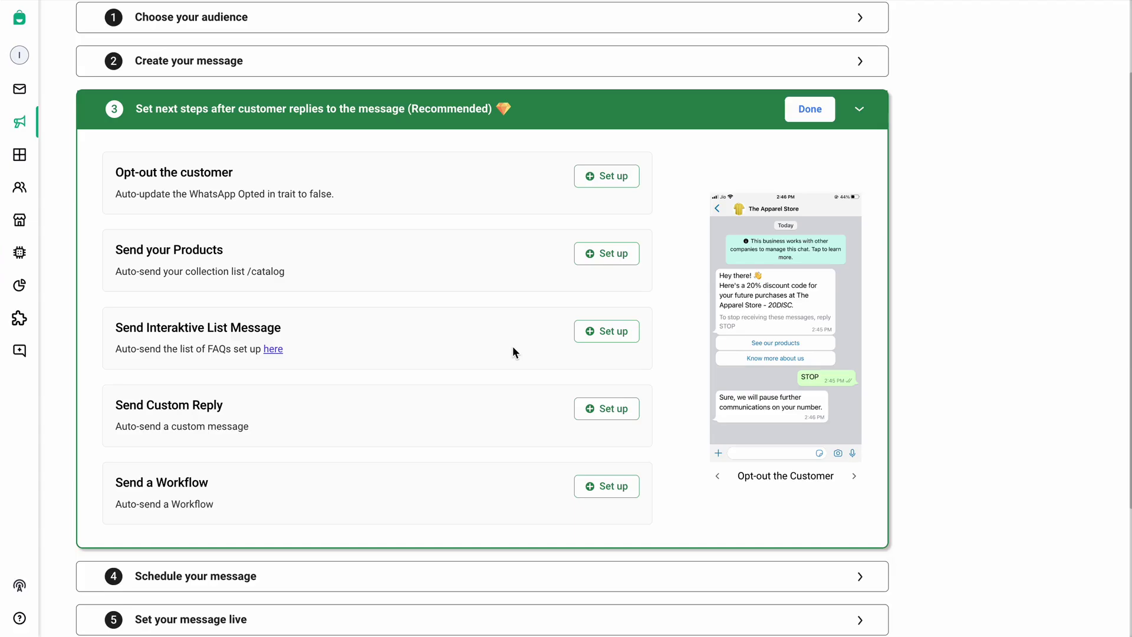
left_click(610, 489)
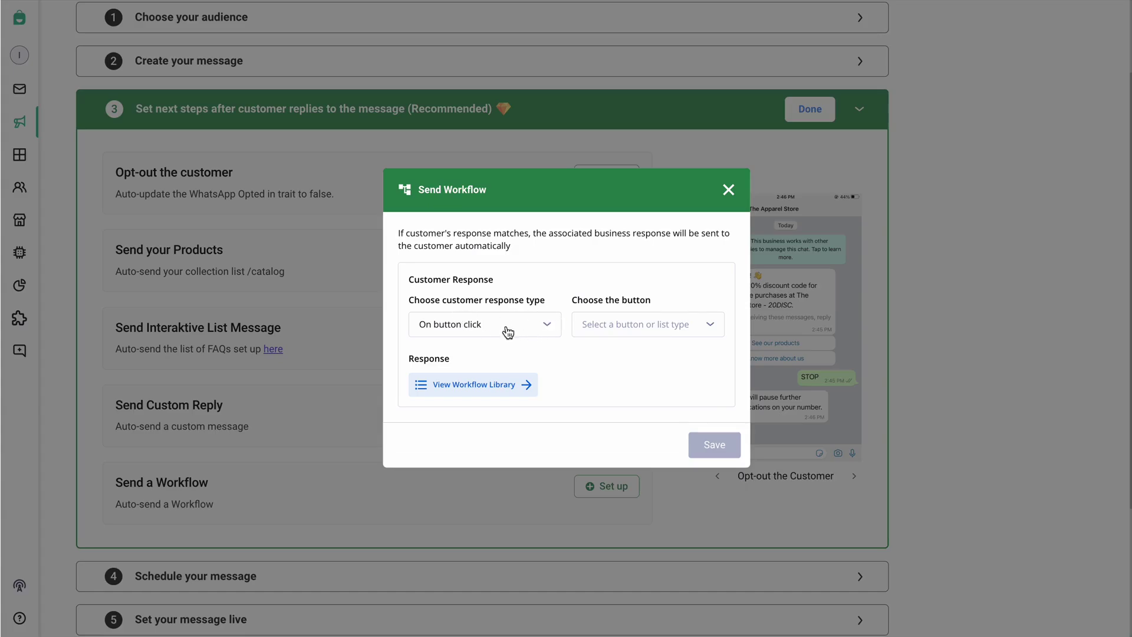
left_click(610, 332)
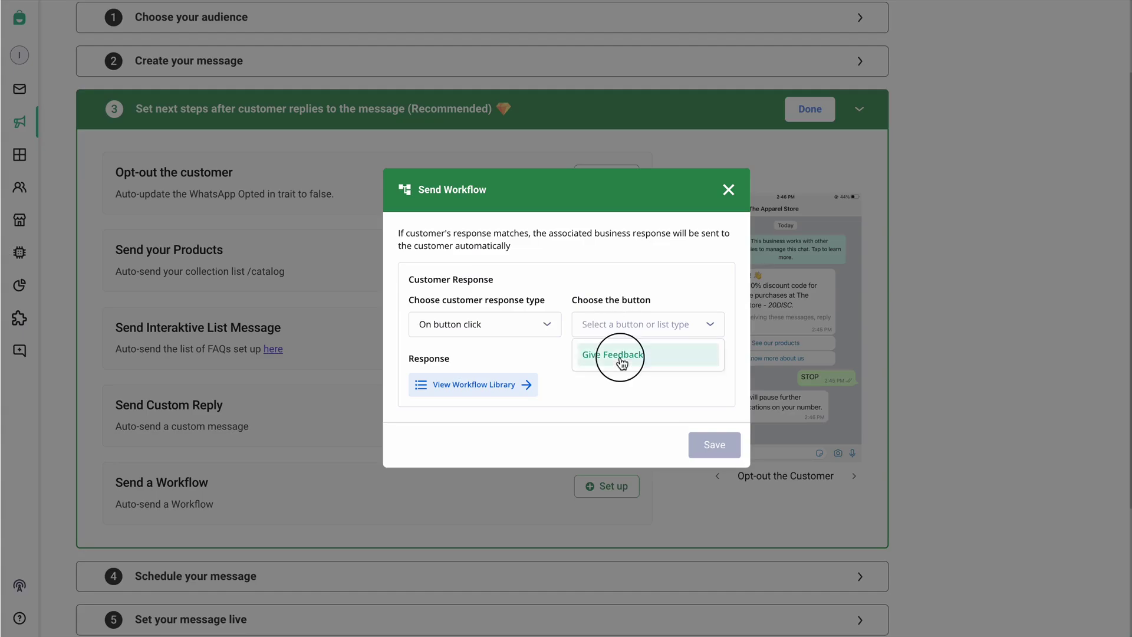
left_click(620, 353)
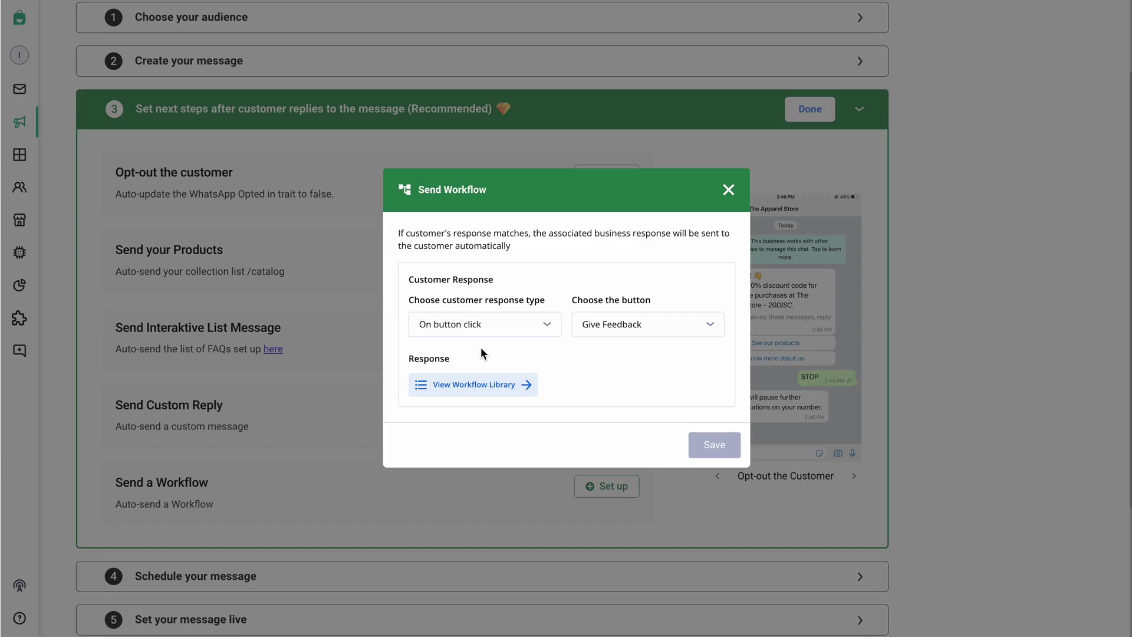
left_click(479, 385)
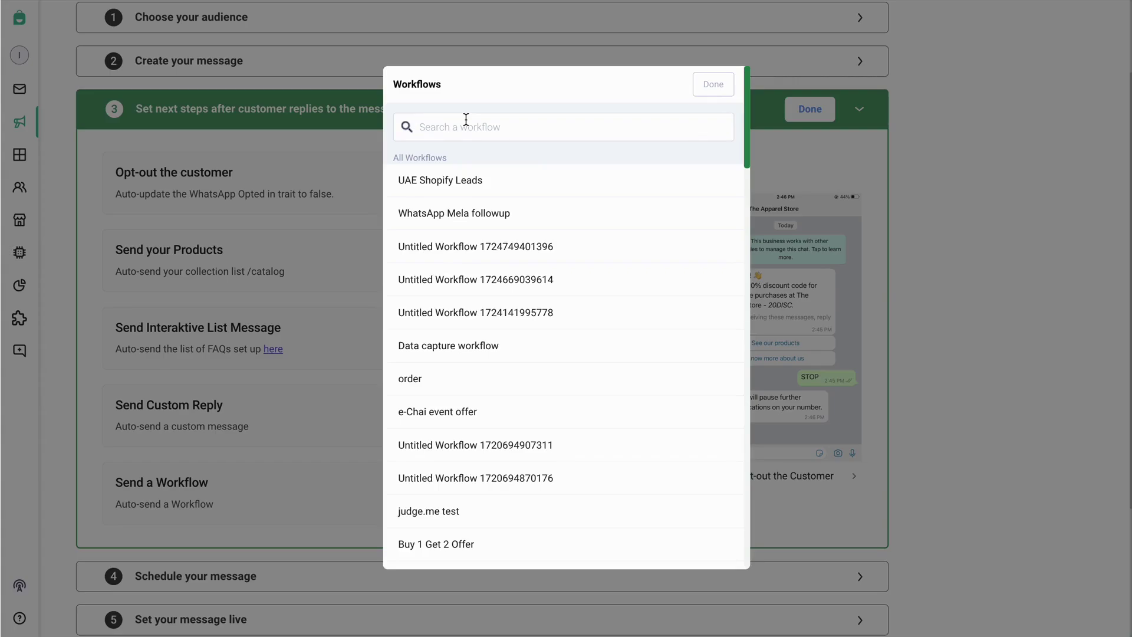
left_click(444, 516)
left_click(713, 88)
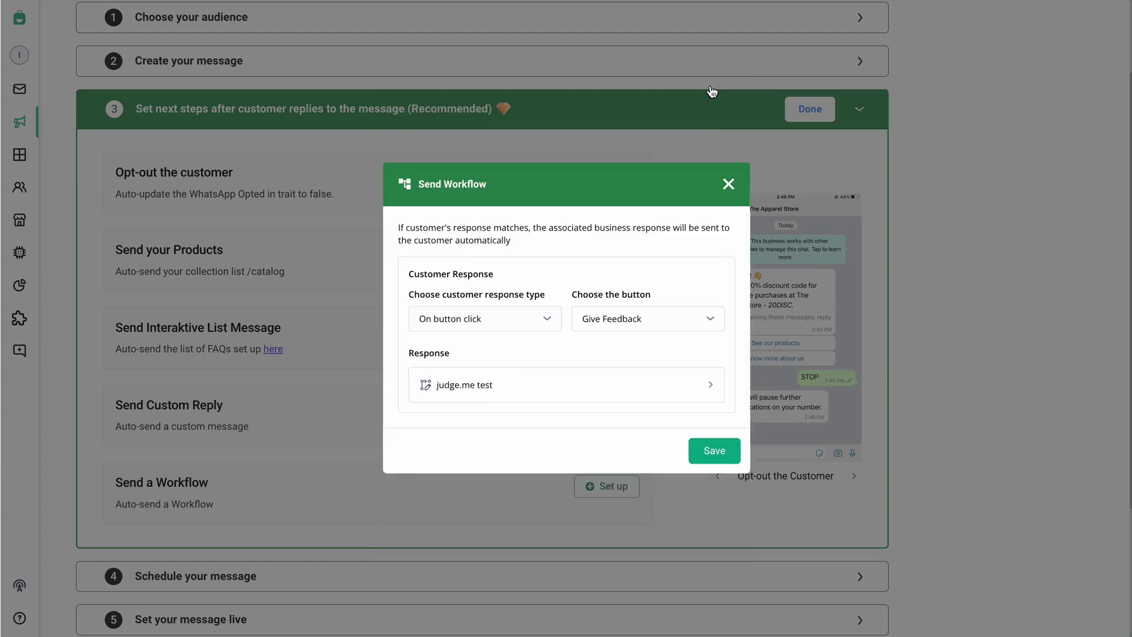
left_click(712, 459)
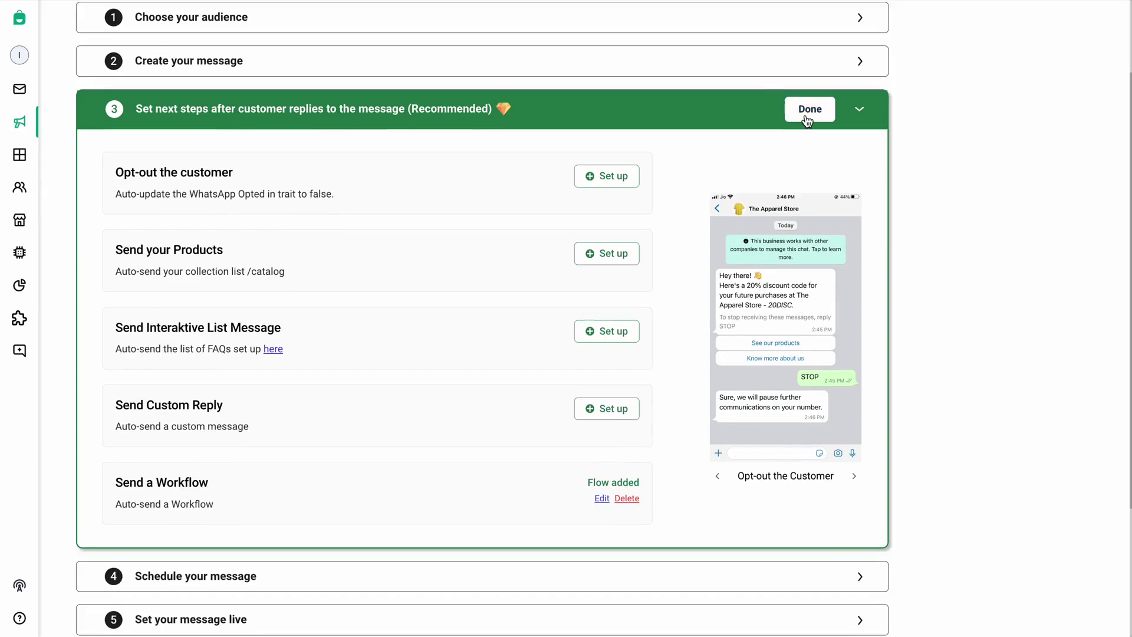
left_click(807, 114)
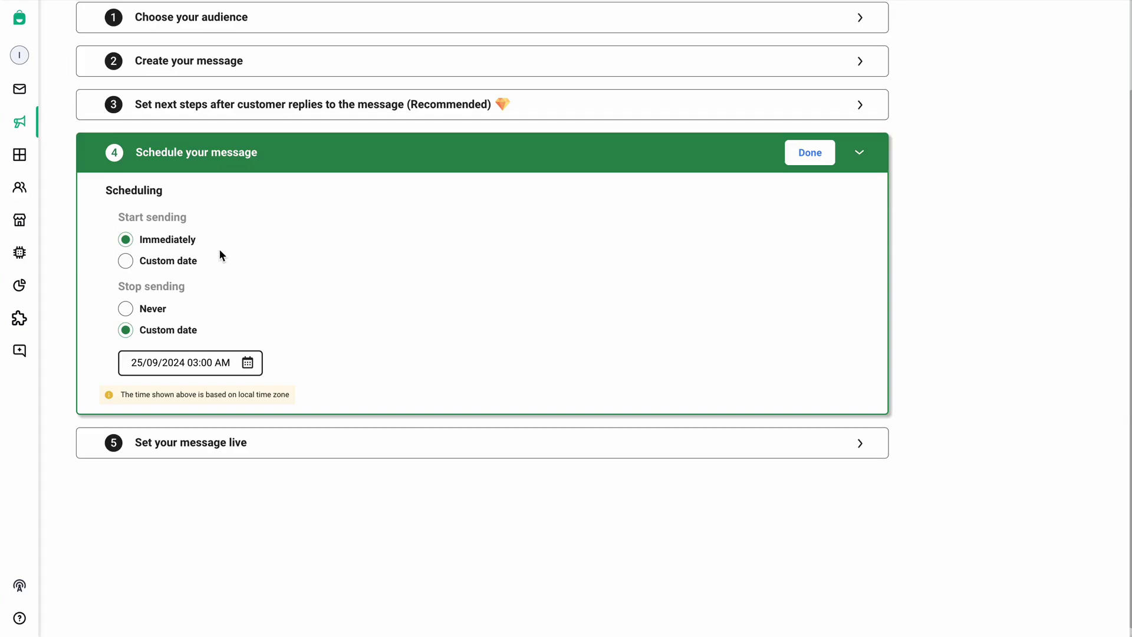
- Set the campaign to never stop sending and set it live
left_click(126, 308)
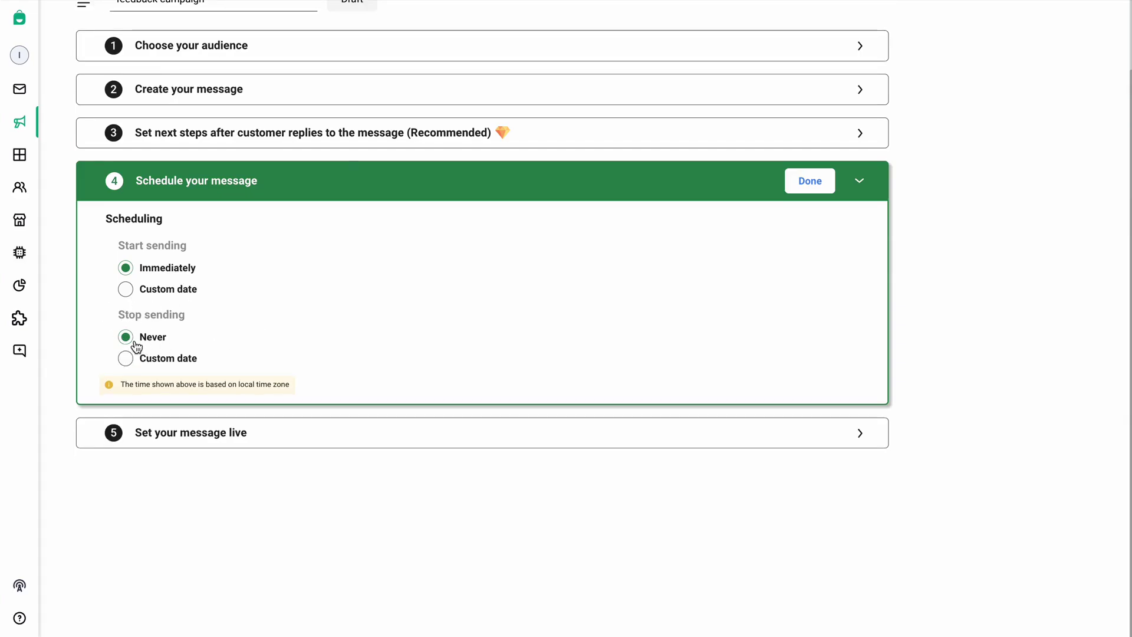
left_click(811, 181)
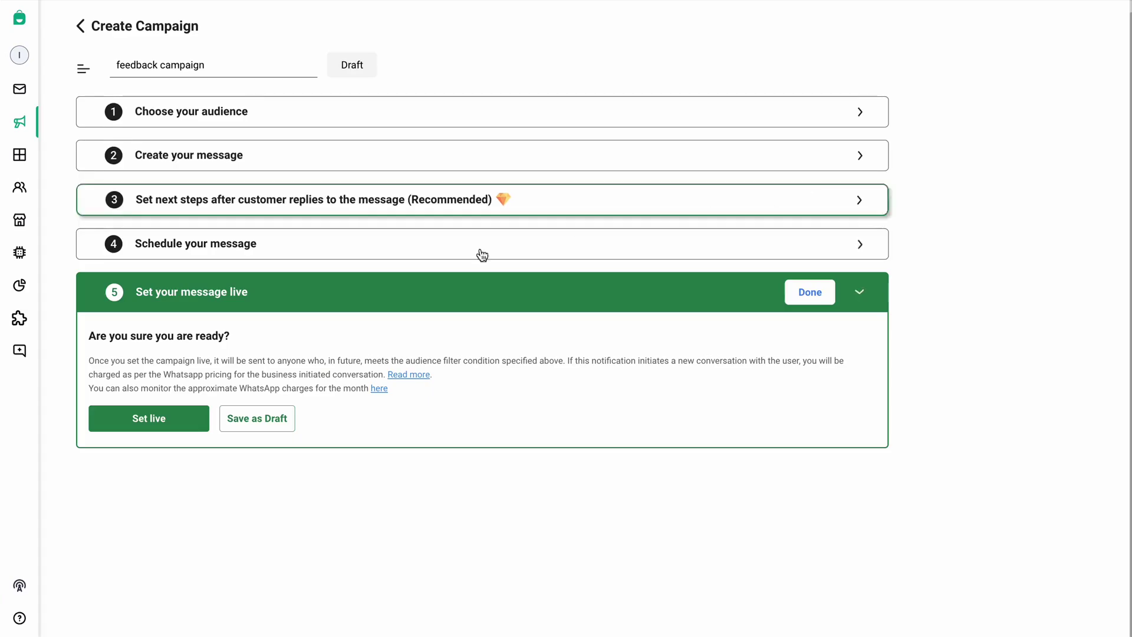
left_click(155, 420)
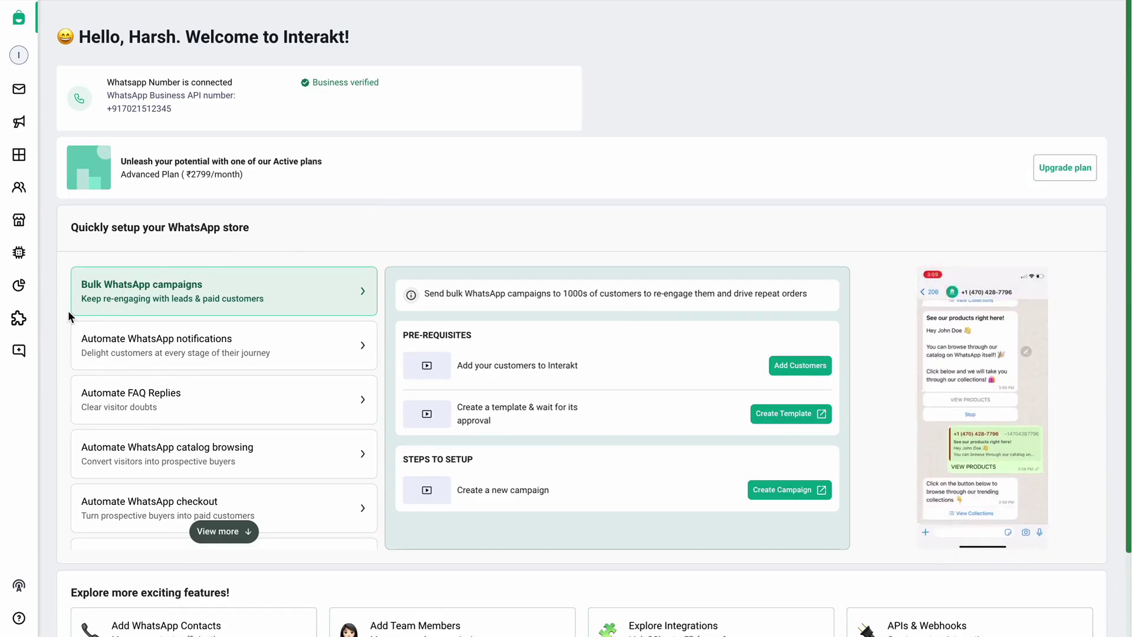
left_click(21, 321)
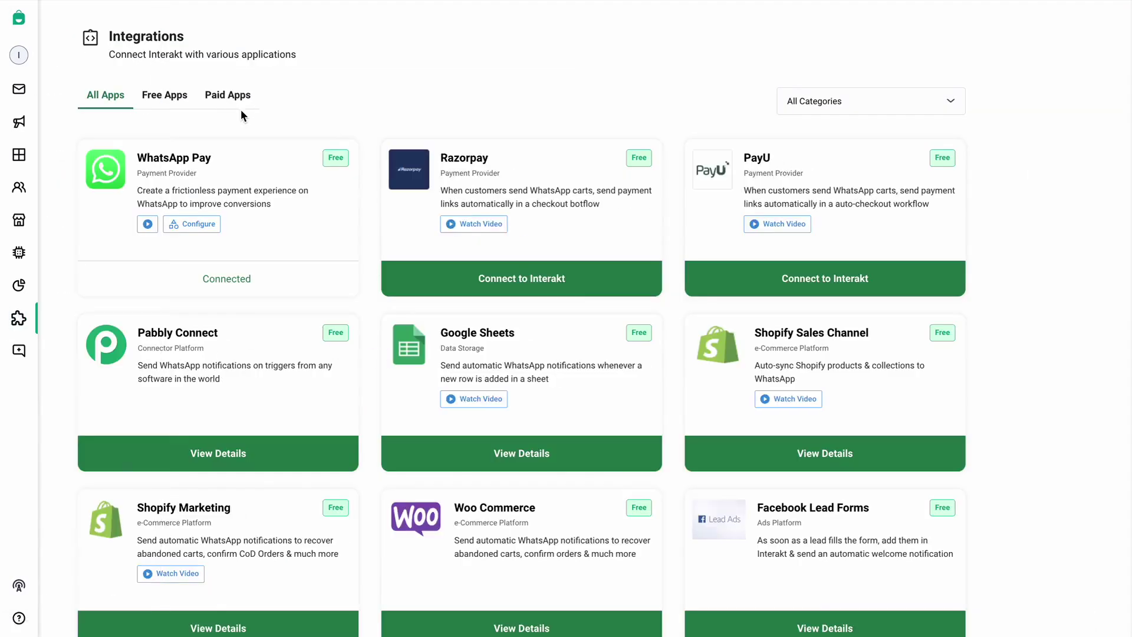
- Connect the paid Judge.me integration to Interakt and accept its terms
left_click(237, 107)
scroll(320, 307, "down", 4)
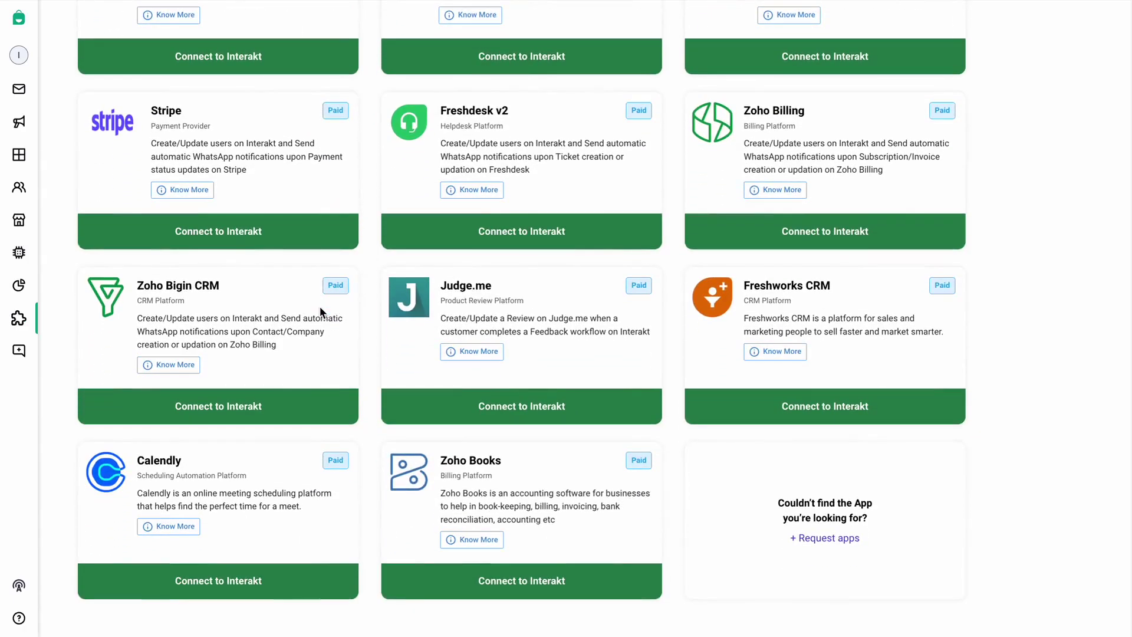
left_click(525, 405)
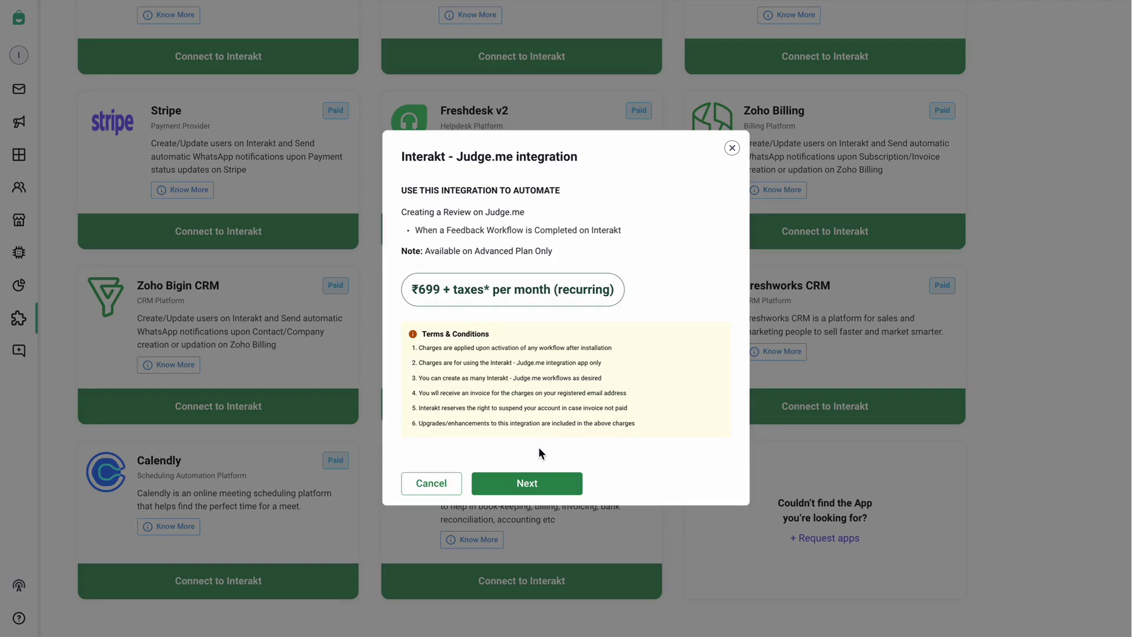
left_click(532, 485)
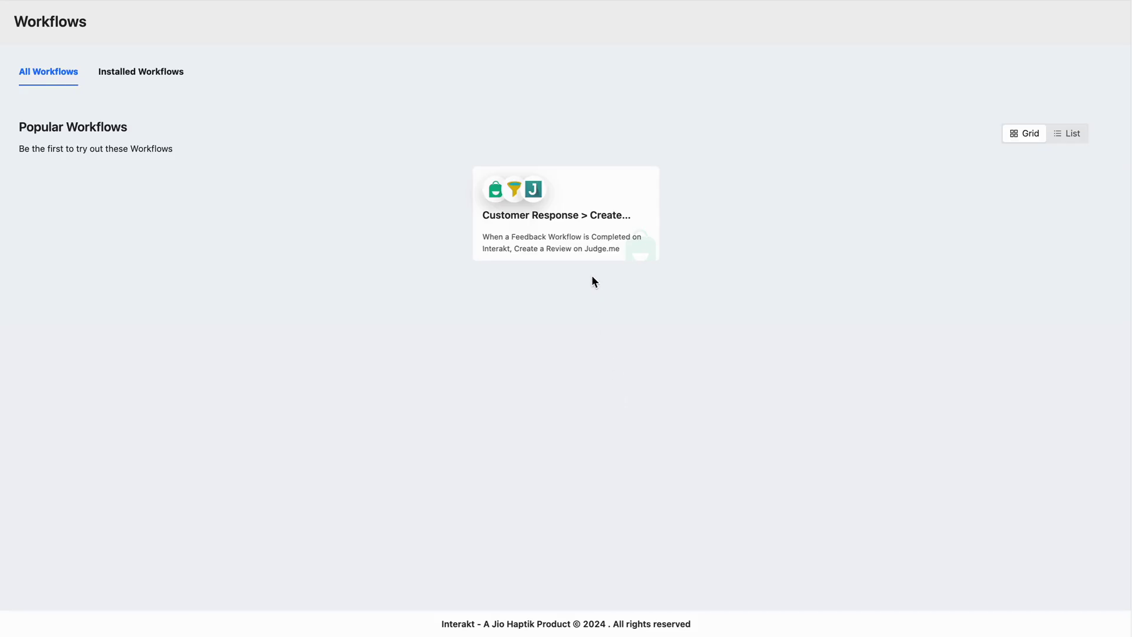
- Install the Customer Response > Create Judge.me Review workflow and open its settings
left_click(579, 239)
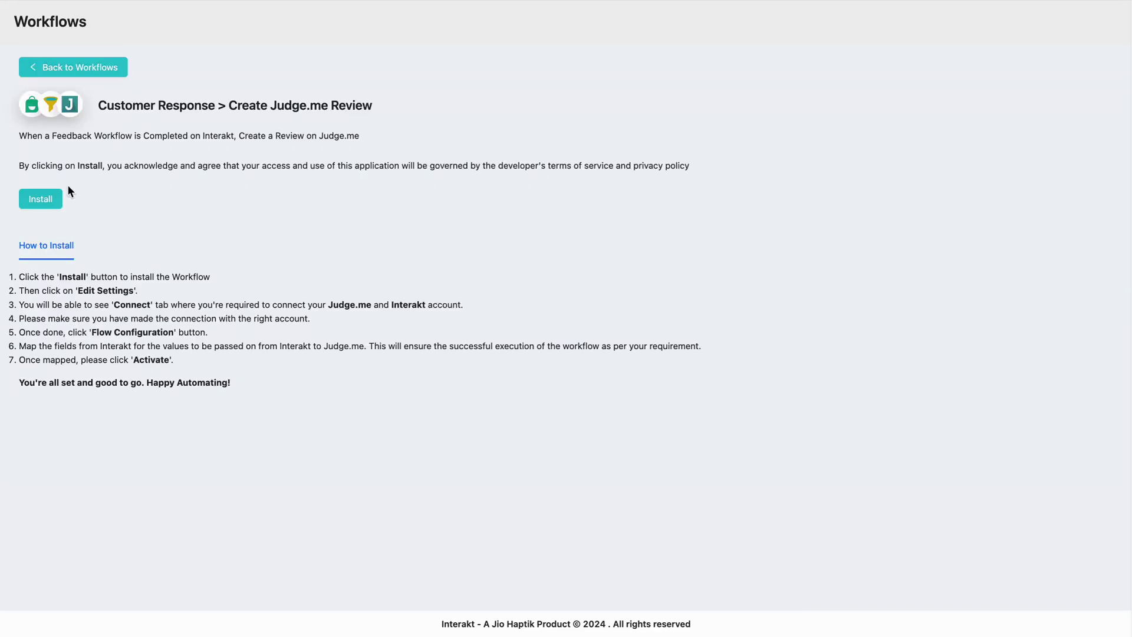
left_click(42, 205)
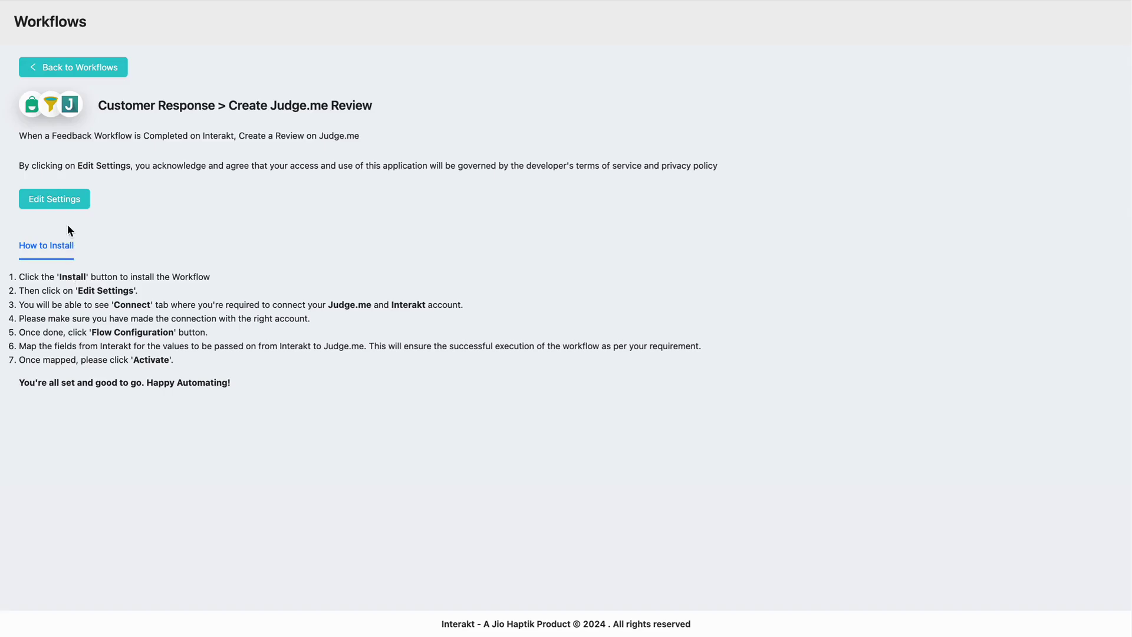
left_click(66, 204)
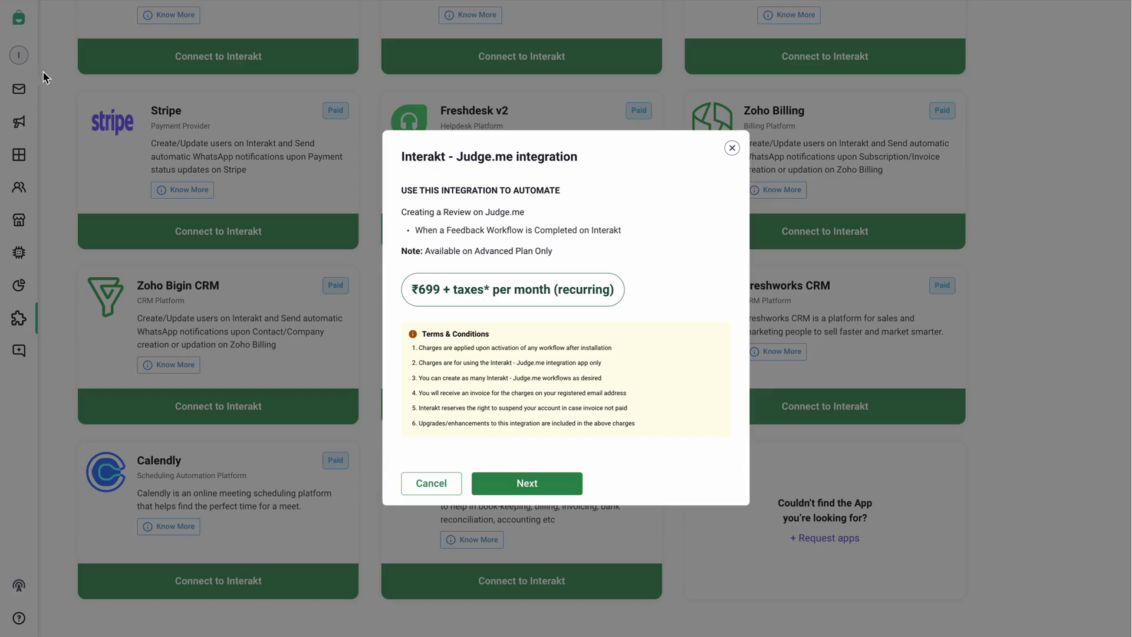
- Copy the API secret key from Developer Settings
left_click(43, 71)
left_click(21, 58)
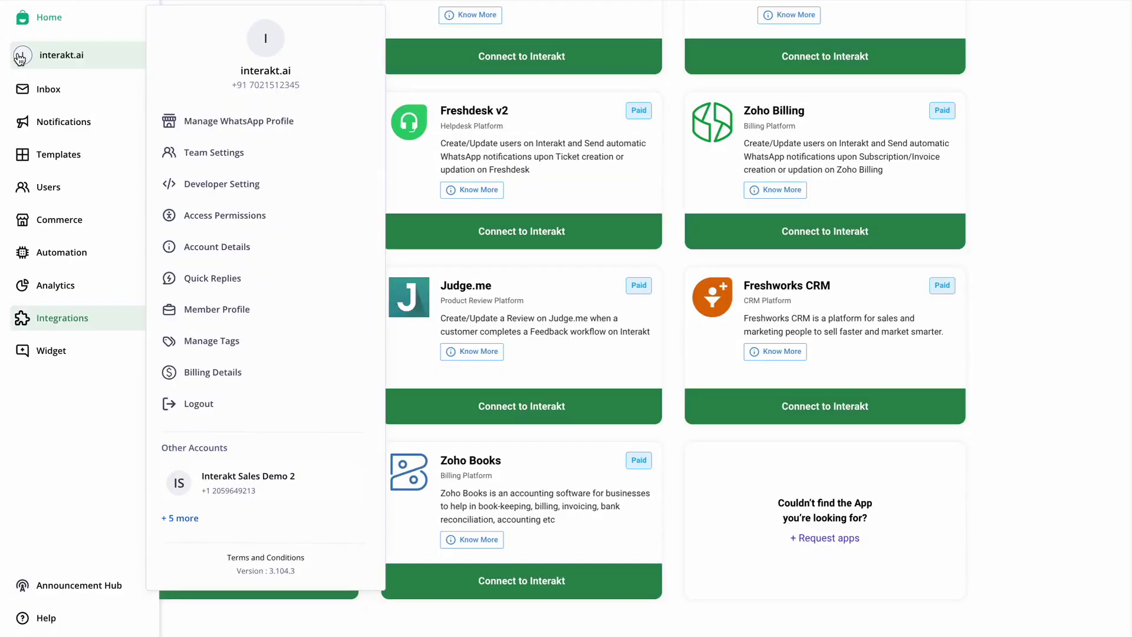
left_click(227, 184)
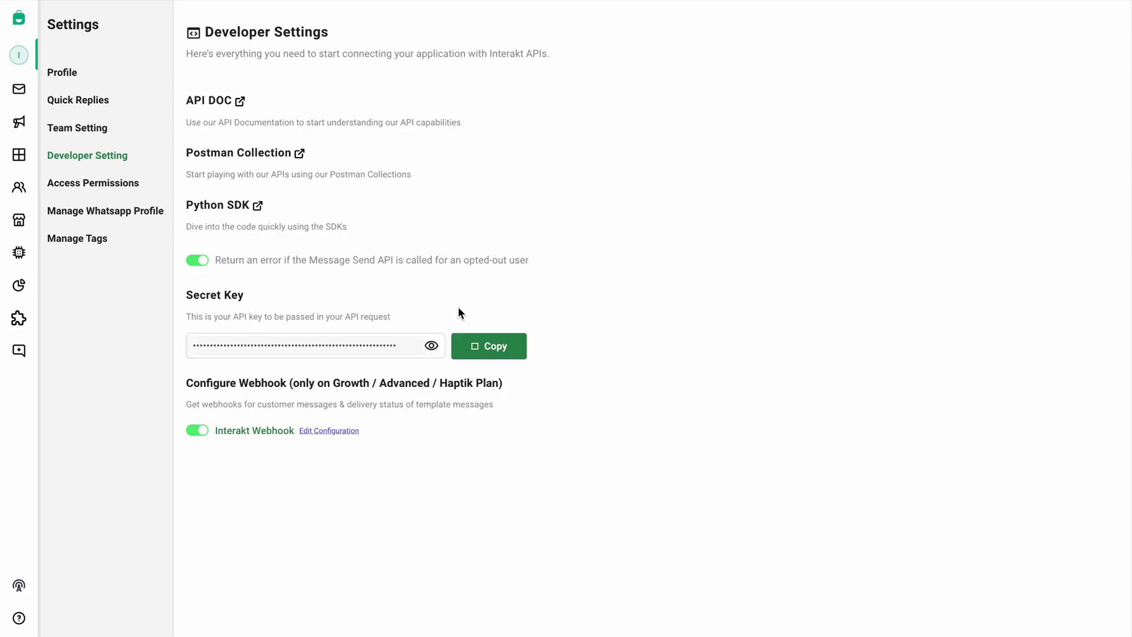
left_click(487, 348)
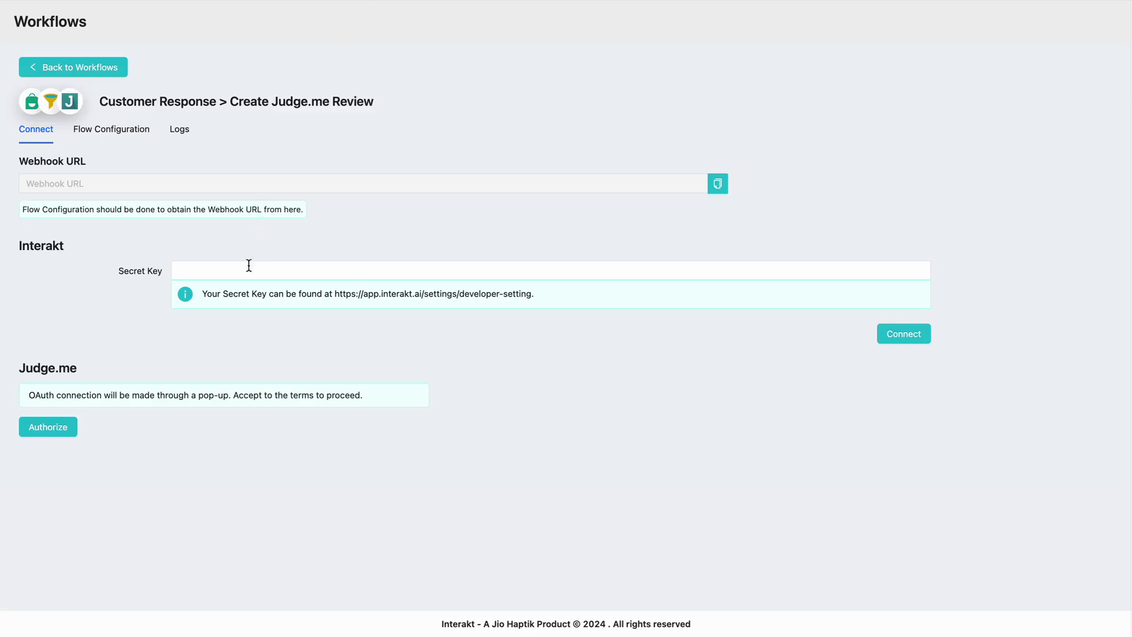
- Paste the secret key into the workflow, connect Interakt, and authorize the Judge.me account
left_click(248, 272)
key("ctrl+v")
left_click(893, 333)
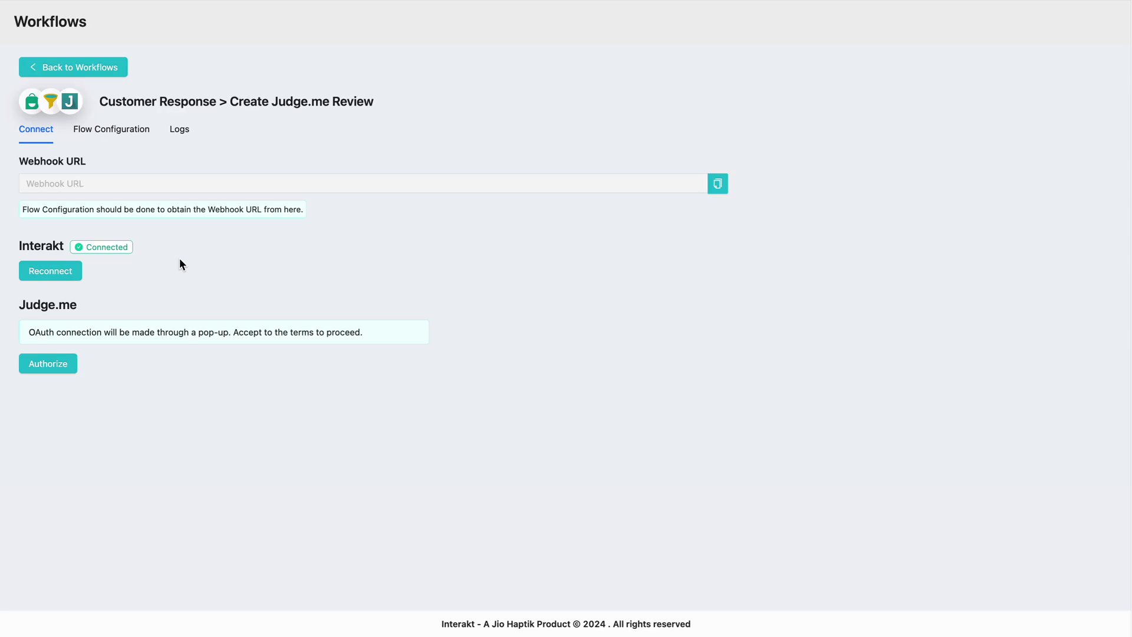
left_click(50, 360)
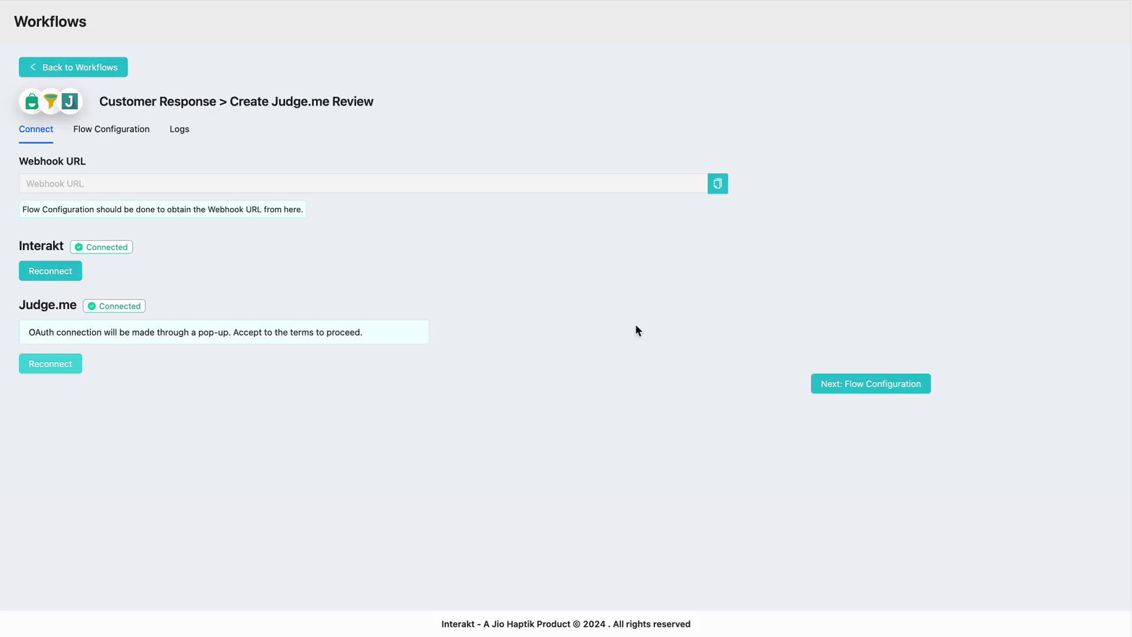
left_click(881, 389)
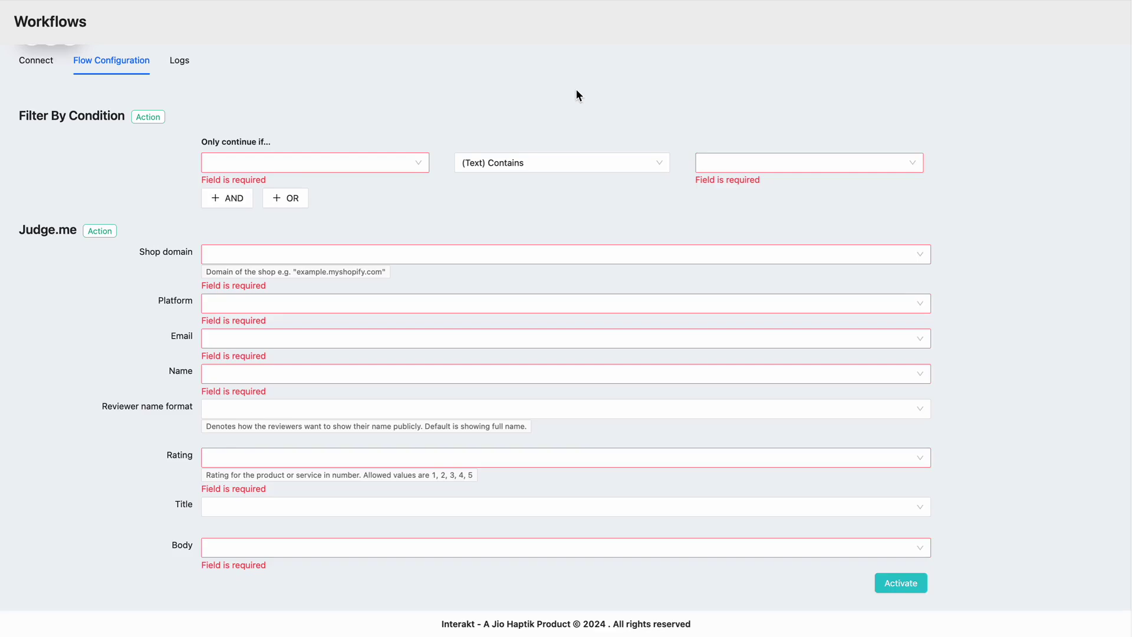
- Set the first filter condition to Workflow id with the Contains comparison
left_click(379, 155)
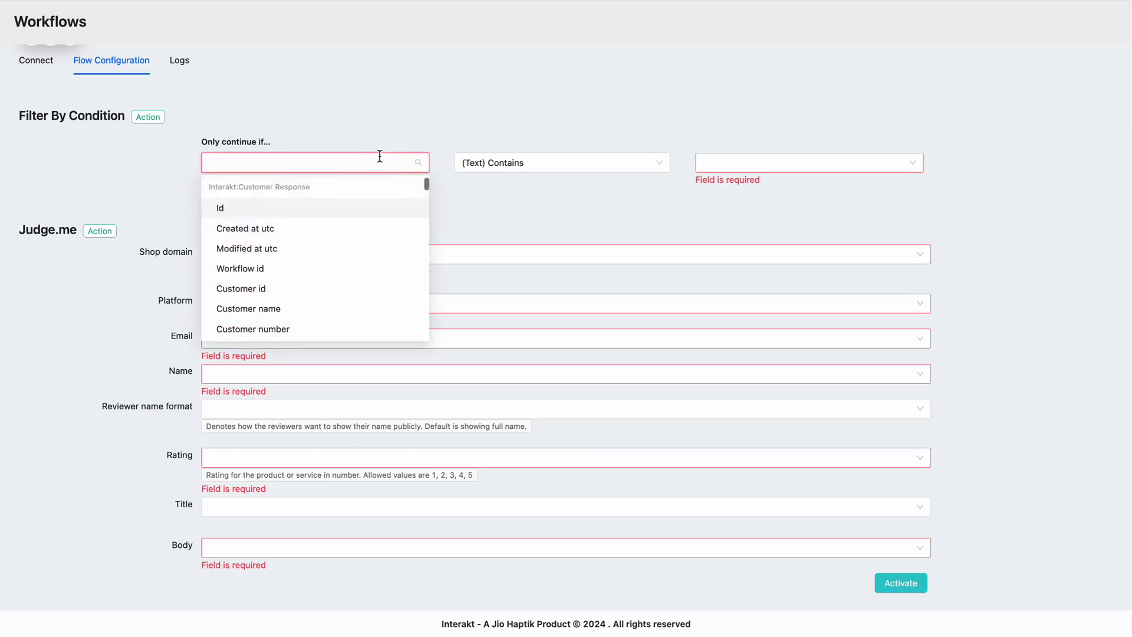
left_click(349, 270)
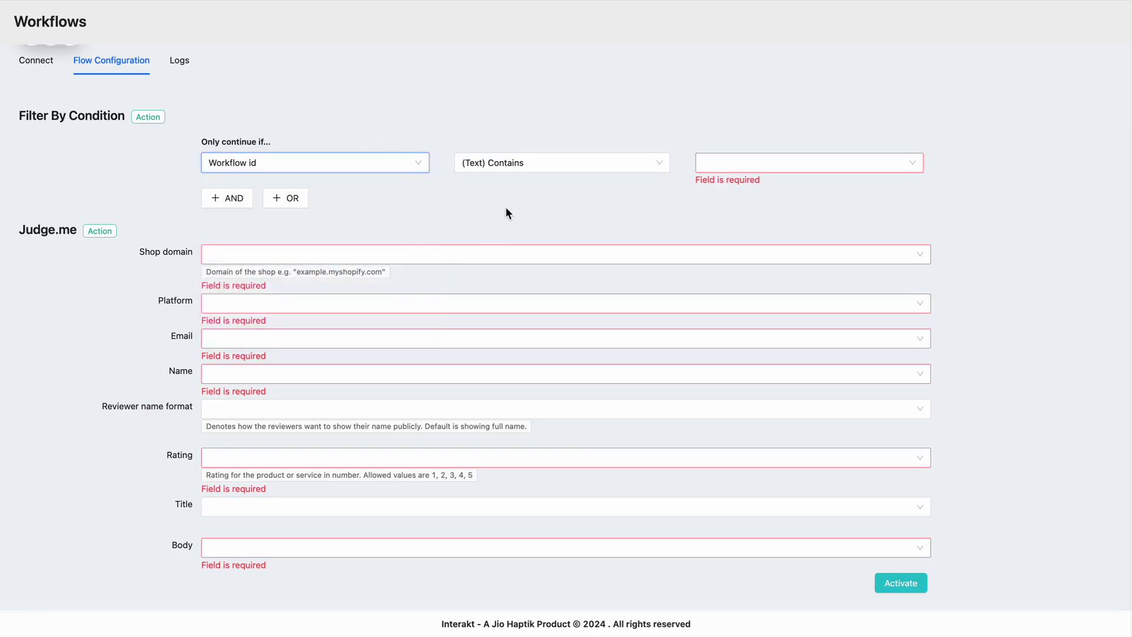
left_click(517, 163)
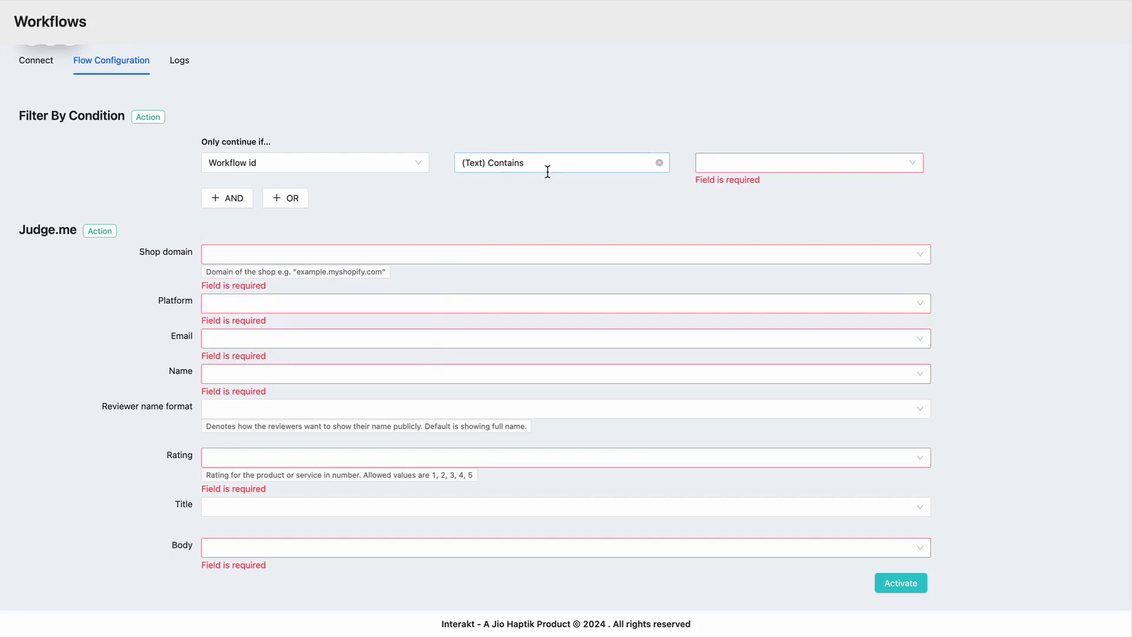
left_click(538, 144)
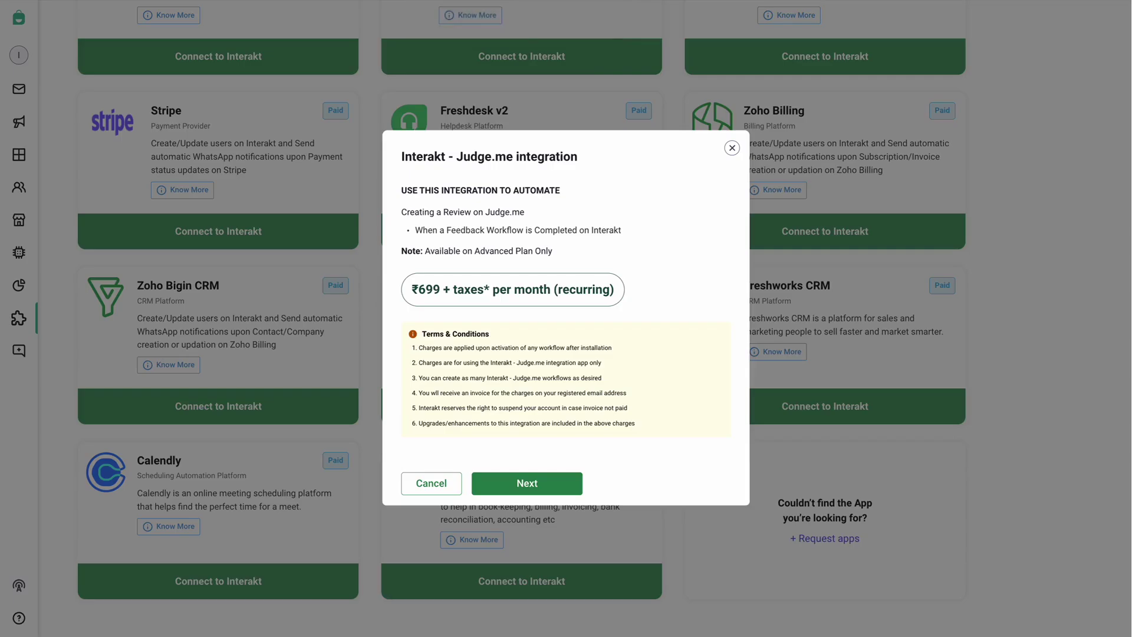
- Open the harshtest_review workflow from Automation to copy its workflow id
left_click(24, 136)
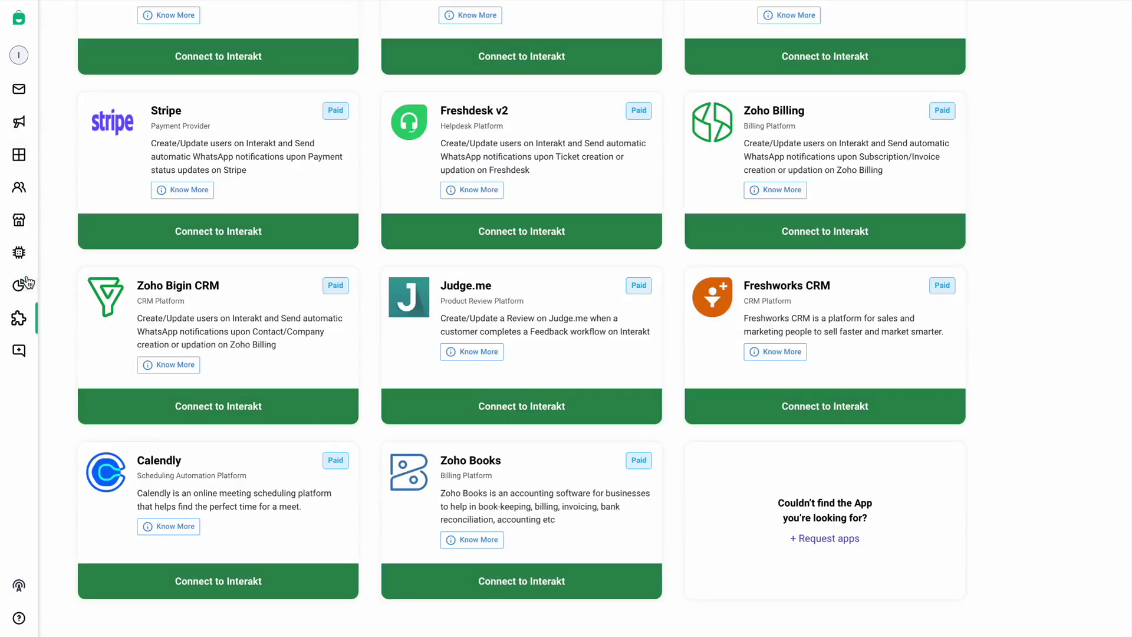
left_click(20, 253)
left_click(73, 127)
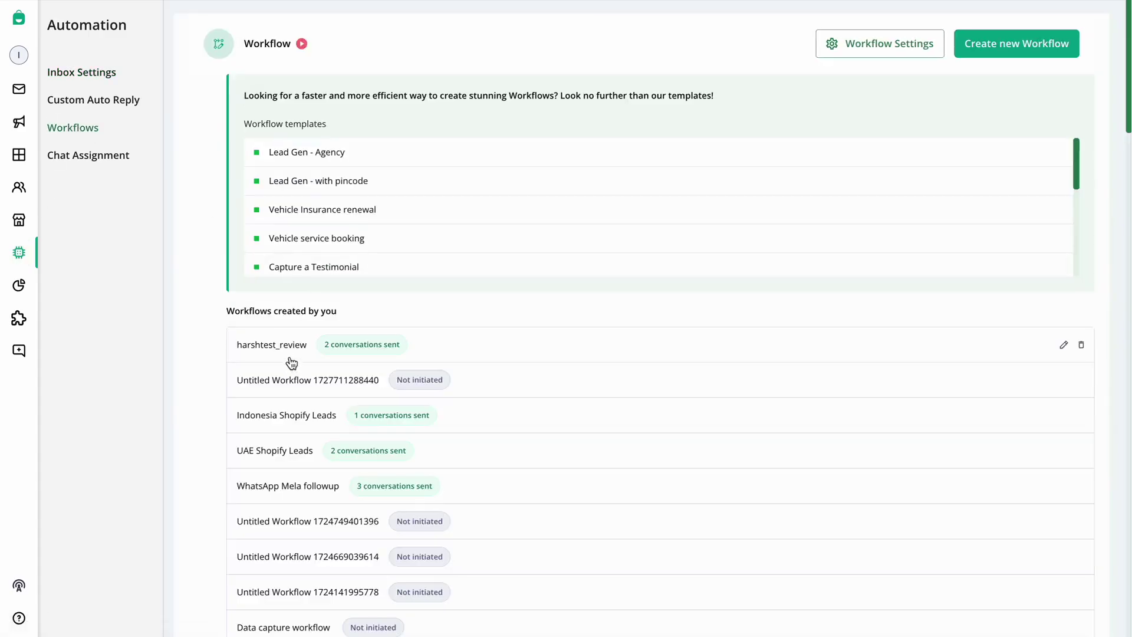
left_click(277, 344)
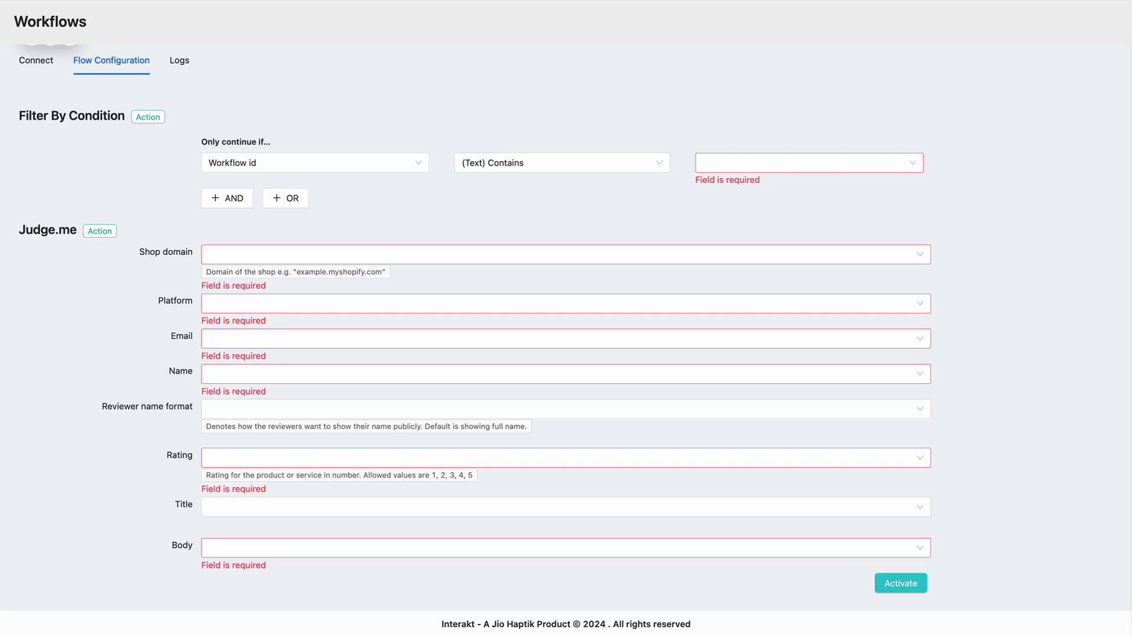
- Paste workflow id 63c9d07b-bd7d-4cd8-a4ad-a3772ffad565 as the filter's Contains value
left_click(728, 165)
key("ctrl+v")
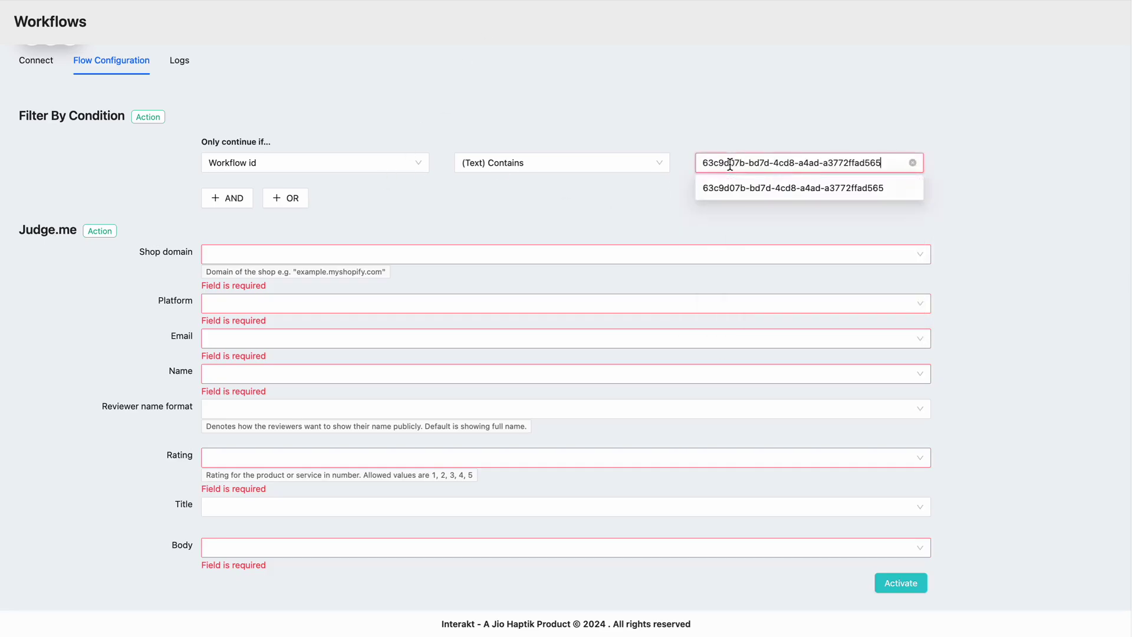
left_click(746, 194)
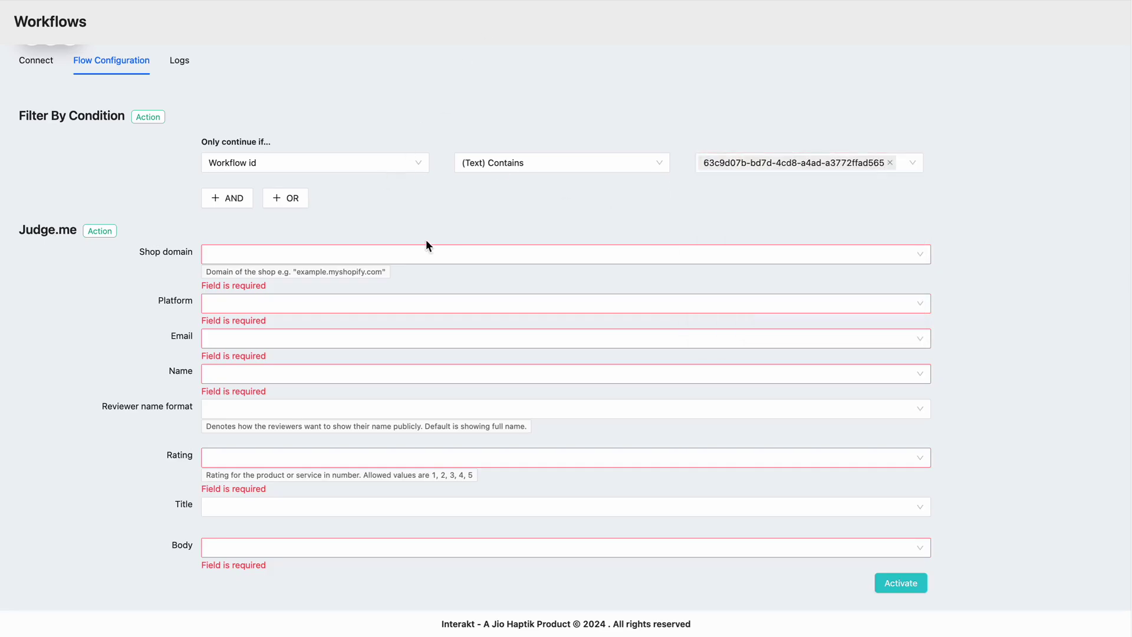
- Switch to the Shopify store admin and go to its settings
left_click(394, 250)
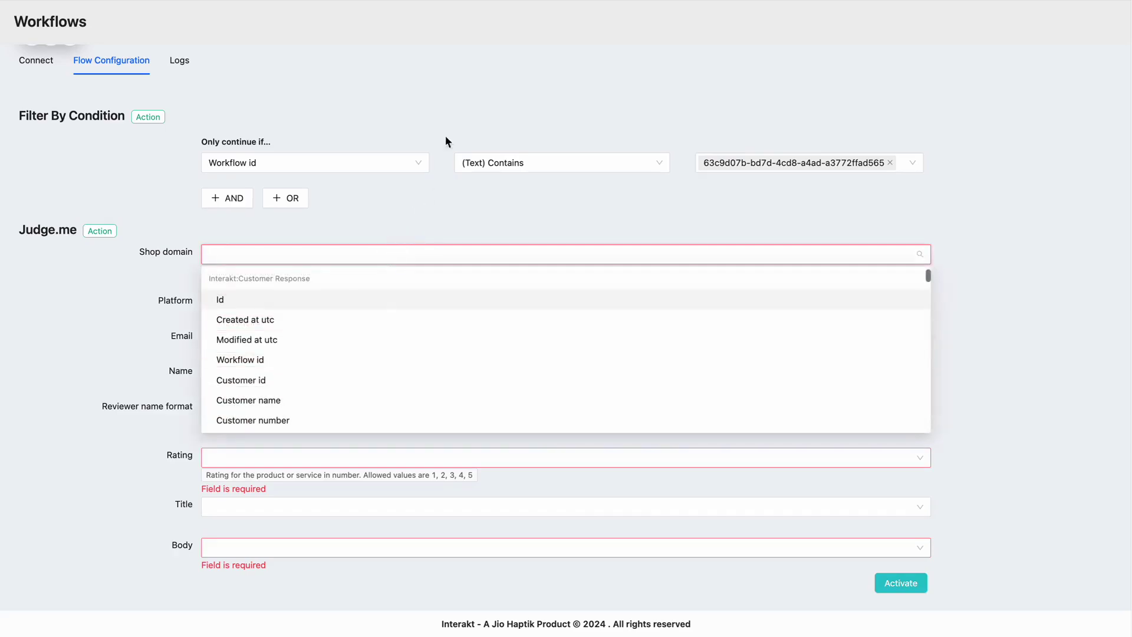
left_click(625, 13)
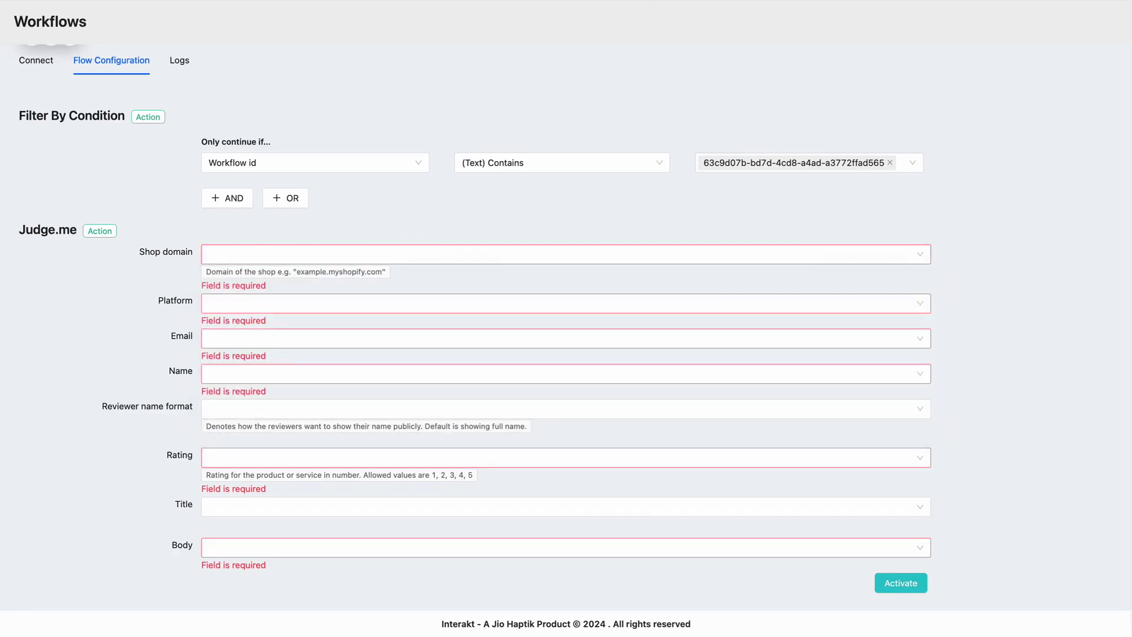
left_click(625, 5)
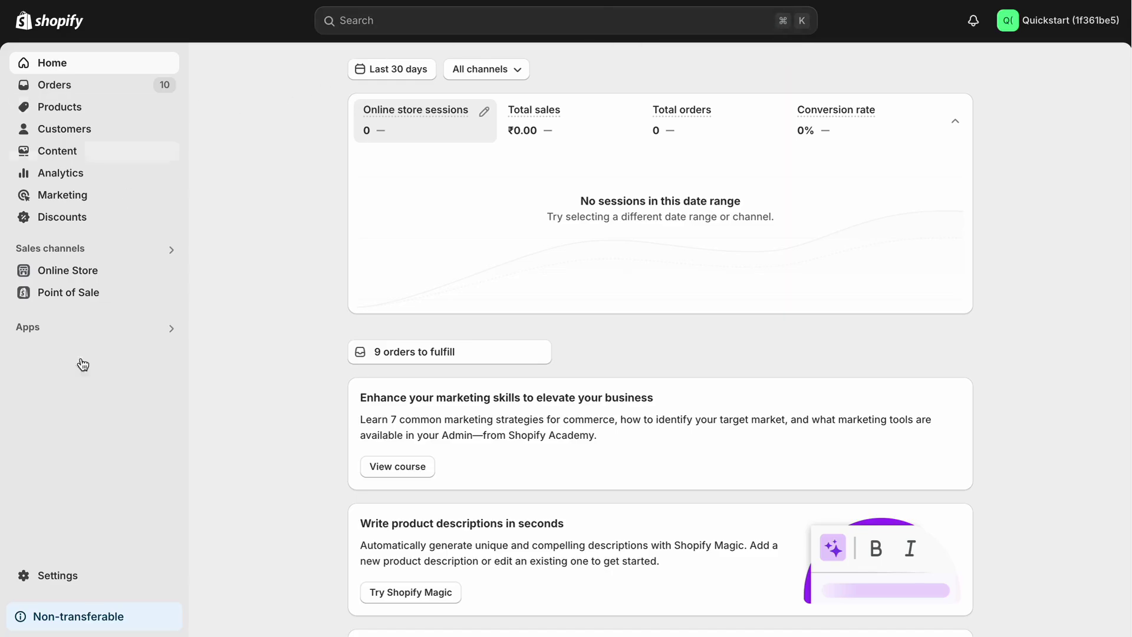
left_click(57, 576)
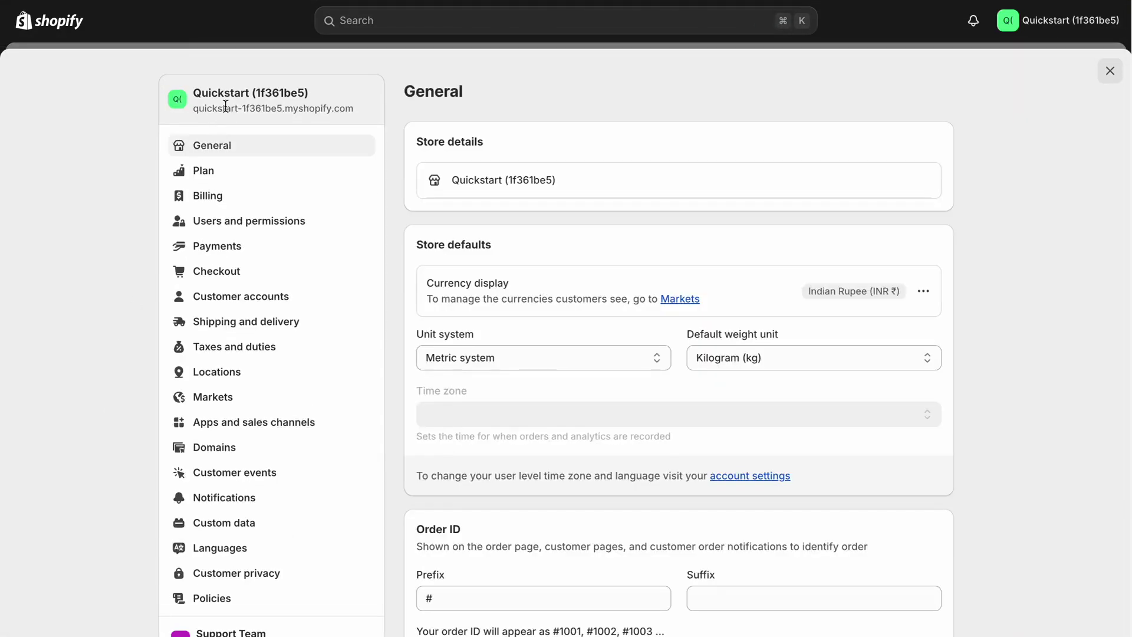
- Copy the store's myshopify.com domain into Shop domain and set Platform to shopify
triple_click(223, 108)
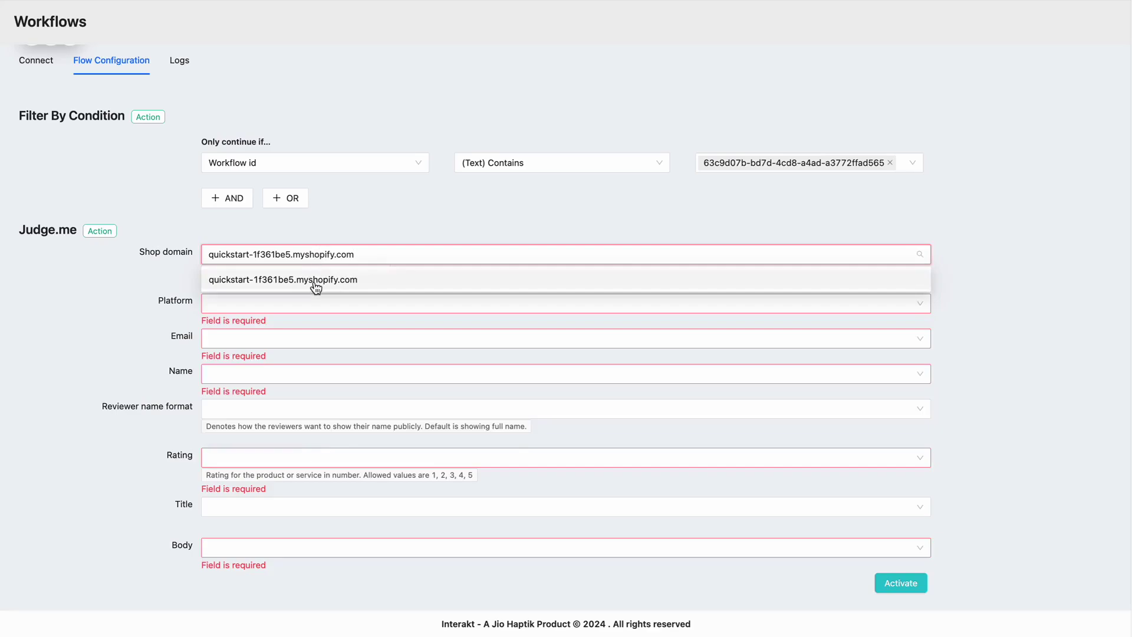
left_click(314, 282)
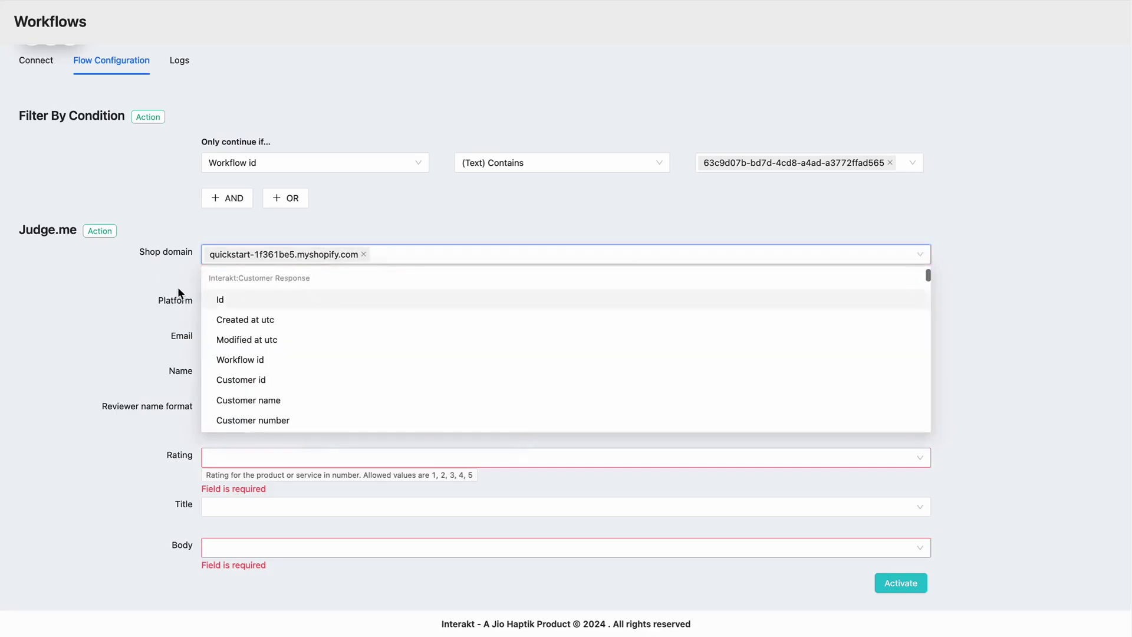
left_click(179, 290)
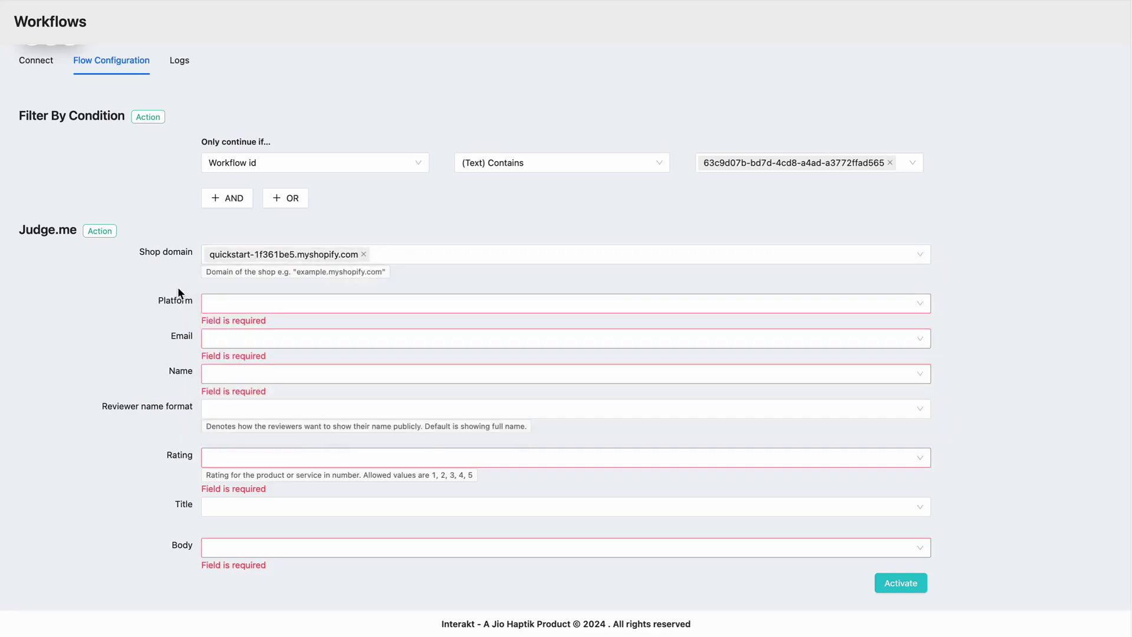
left_click(224, 301)
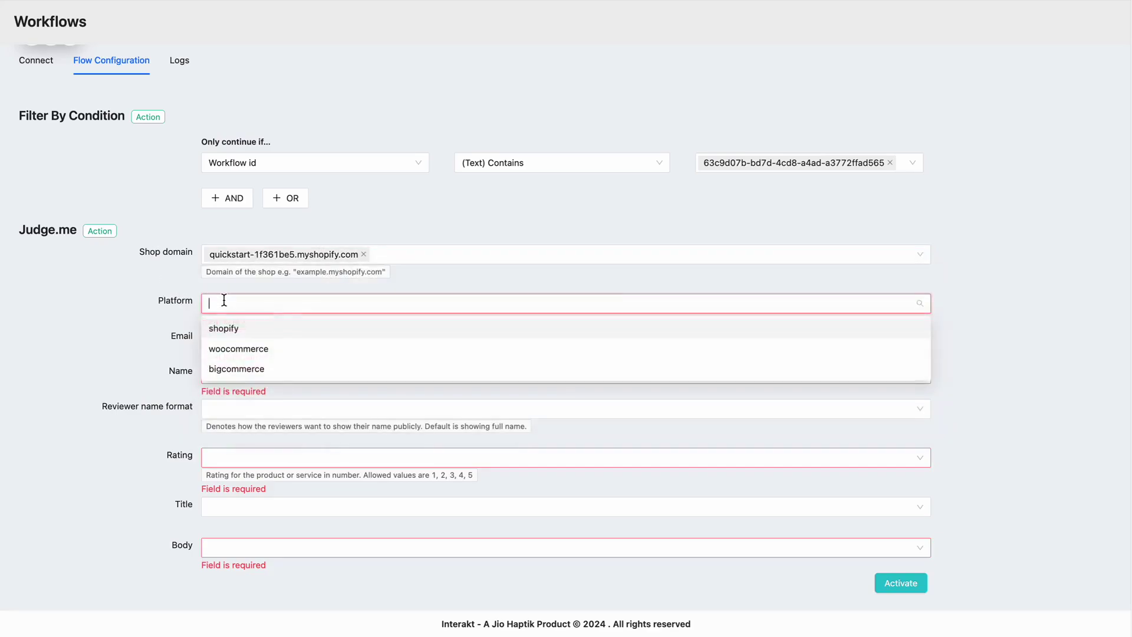
left_click(239, 330)
left_click(149, 324)
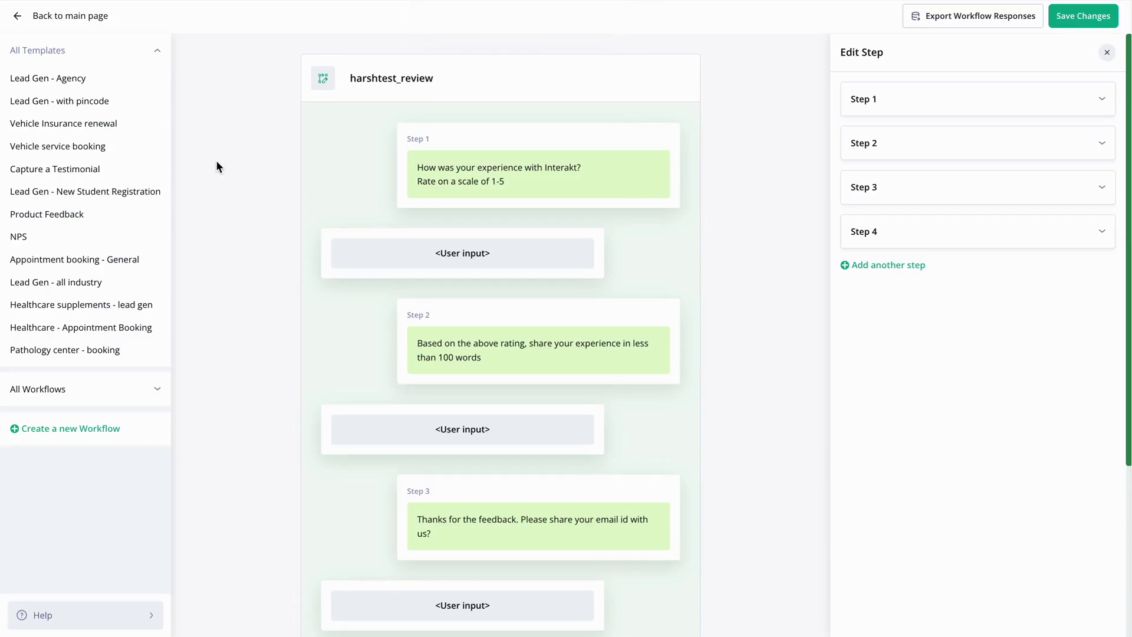
- Map the Judge.me Email field to Data Answer 2 Message
mouse_move(496, 144)
mouse_move(599, 500)
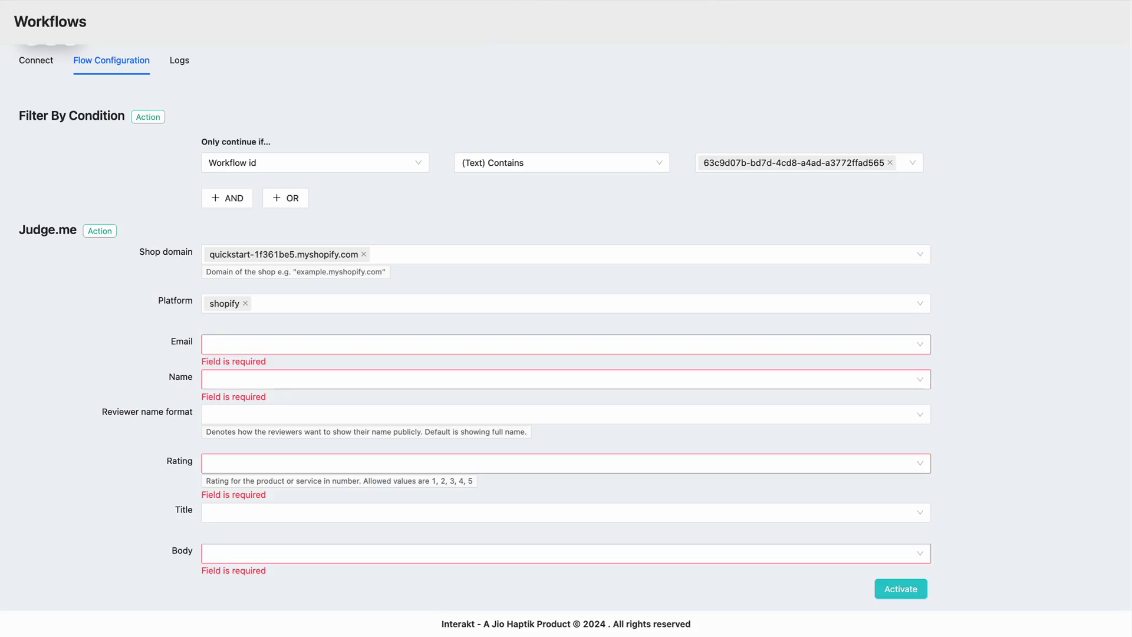
scroll(303, 303, "down", 1)
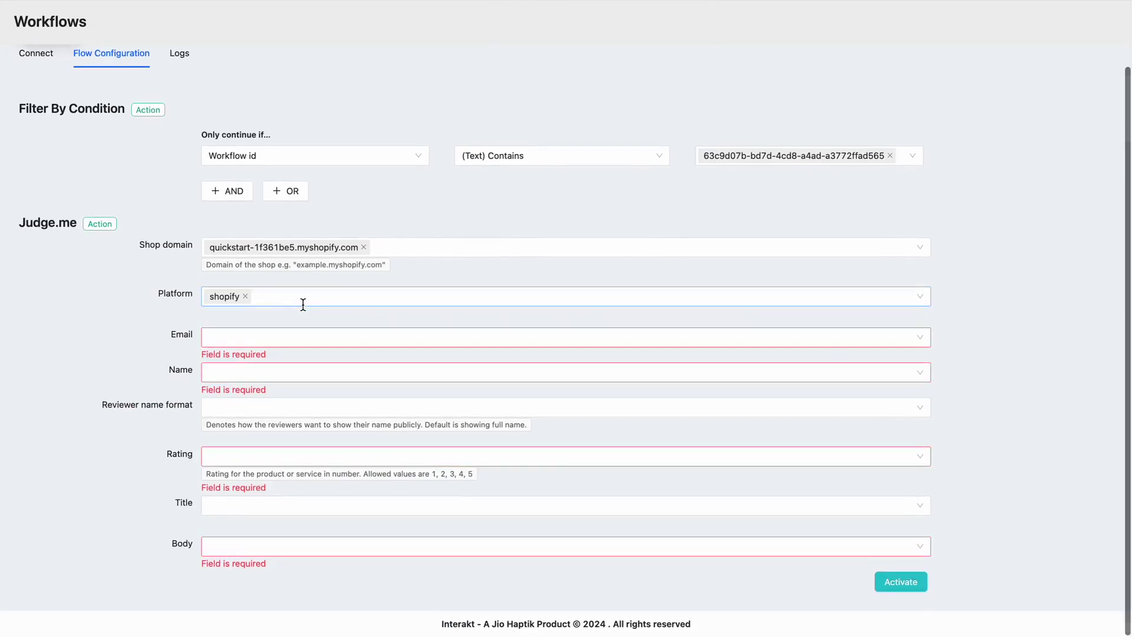
left_click(283, 335)
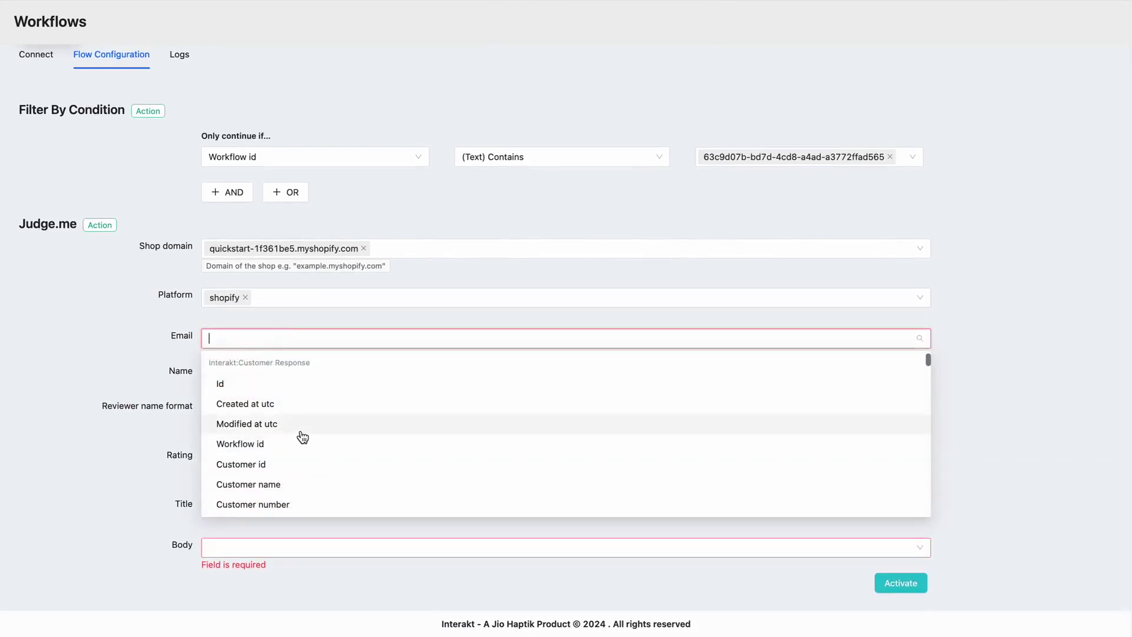
scroll(302, 437, "down", 3)
scroll(302, 437, "down", 3)
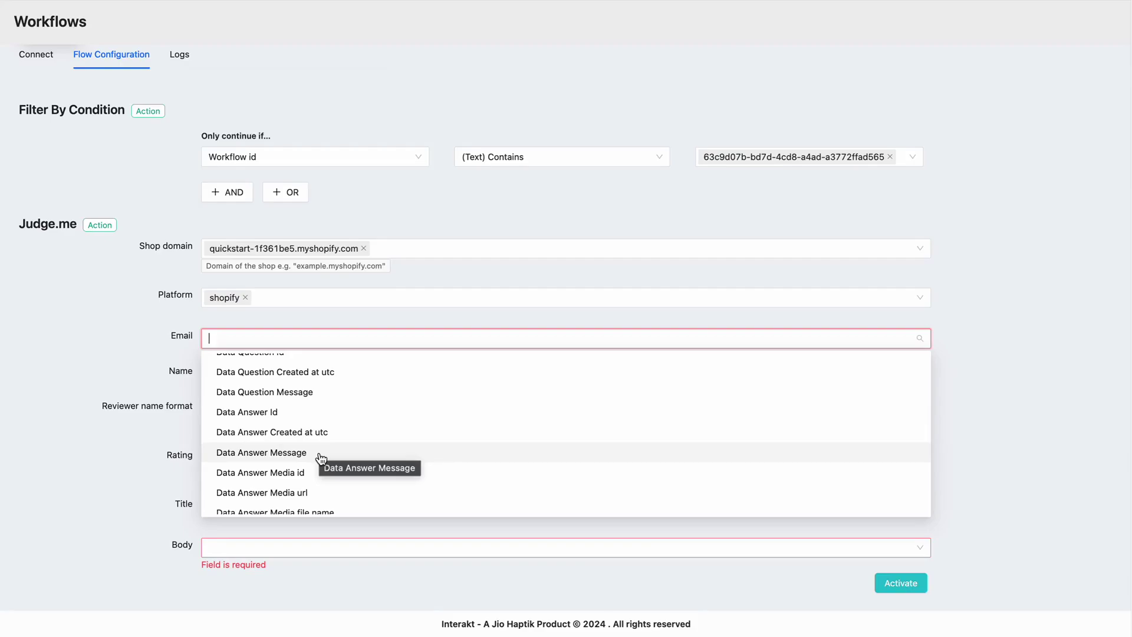
scroll(321, 458, "down", 10)
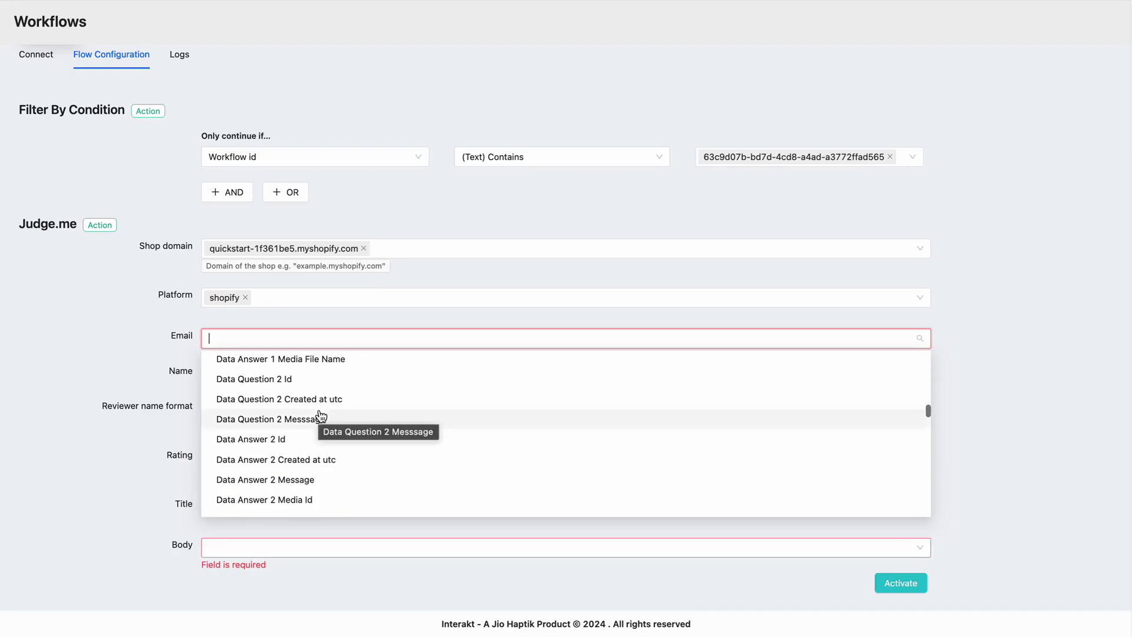
scroll(317, 425, "down", 1)
left_click(307, 439)
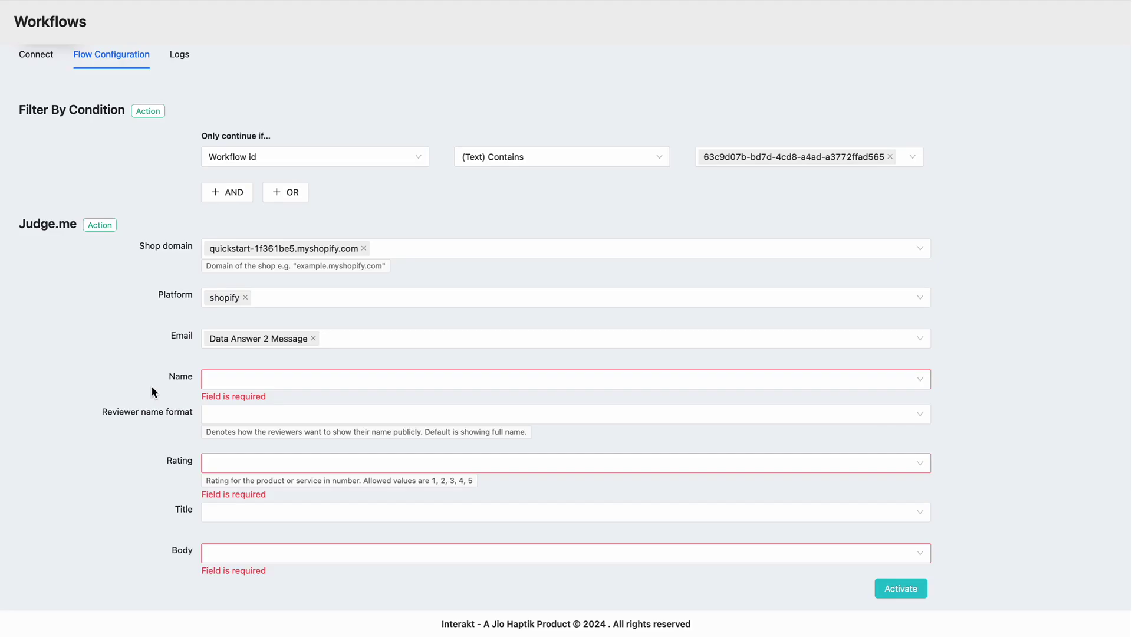
- Map Name to Customer name and set the reviewer name format to anonymous
left_click(231, 380)
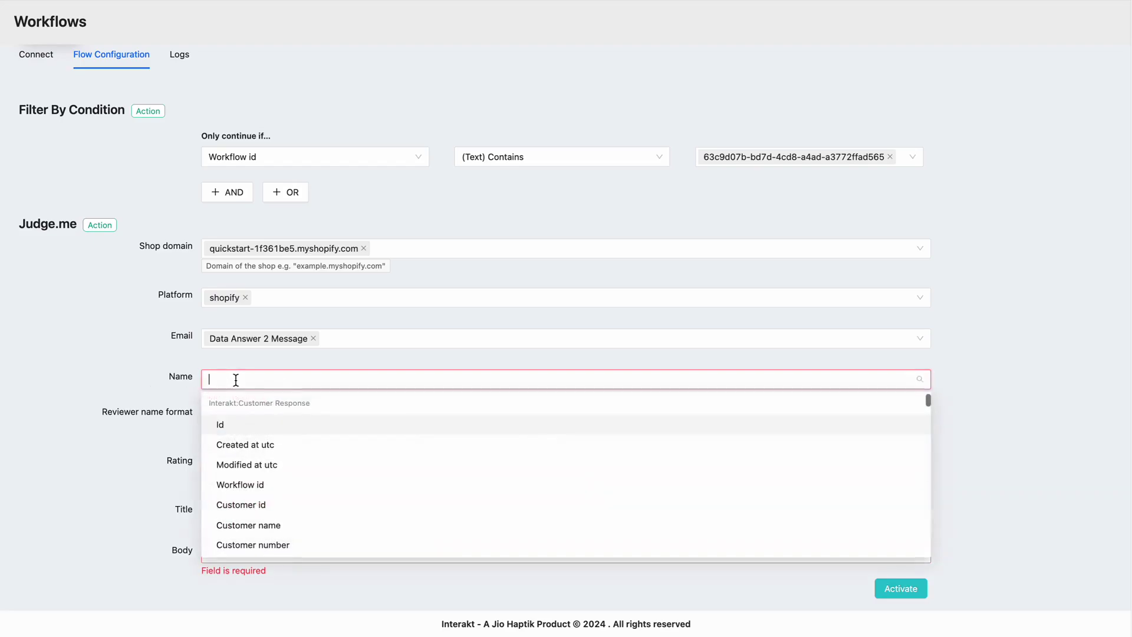
left_click(274, 530)
left_click(147, 411)
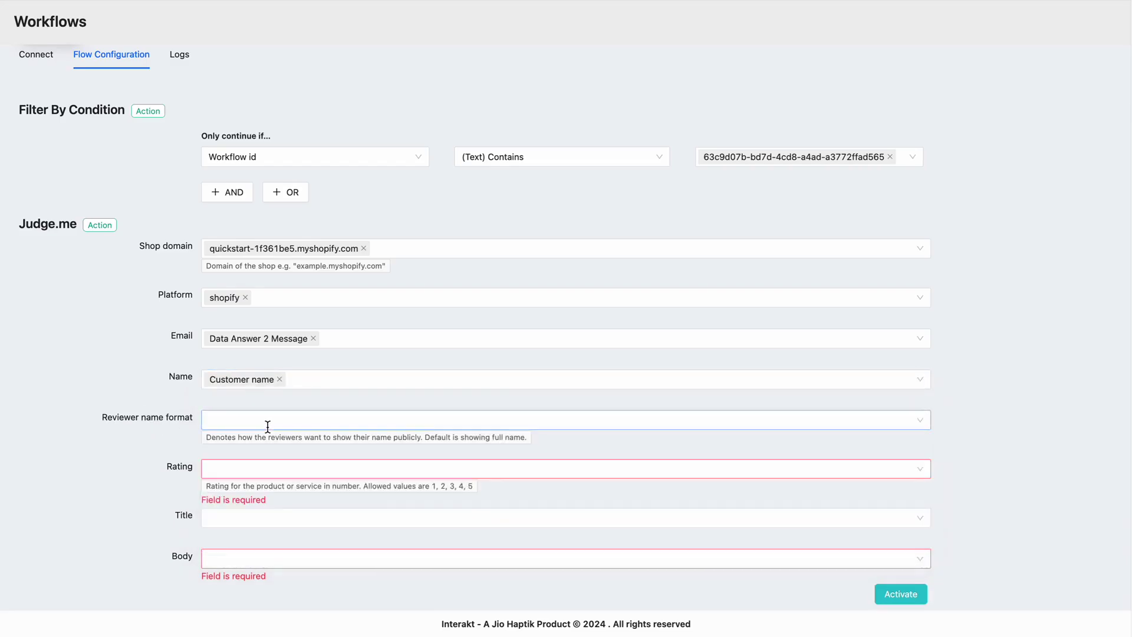
left_click(268, 426)
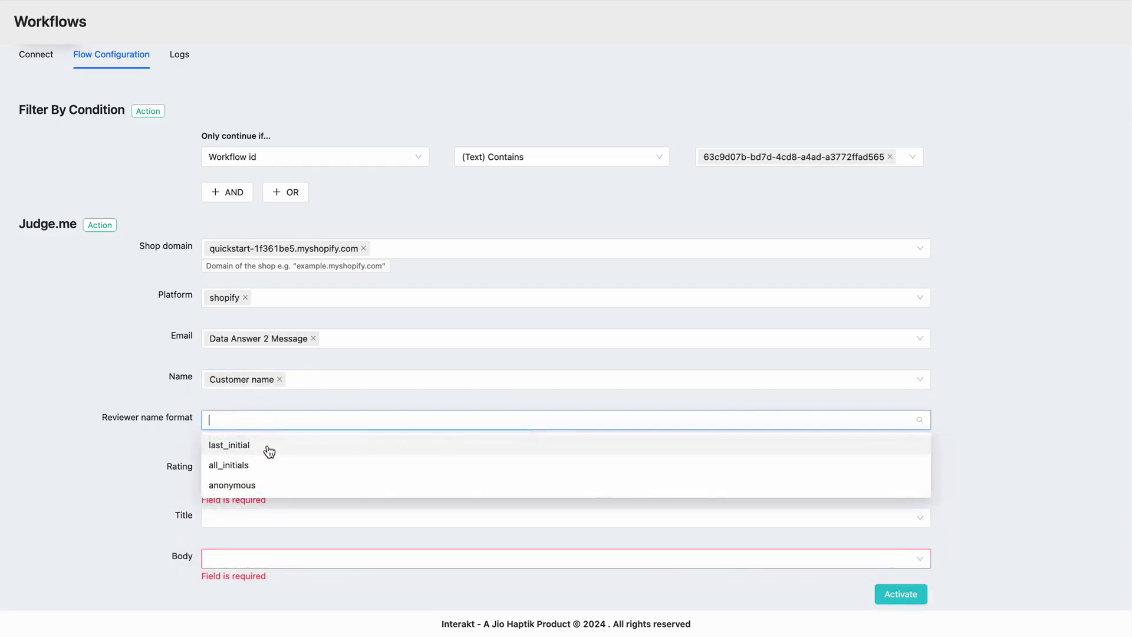
left_click(267, 490)
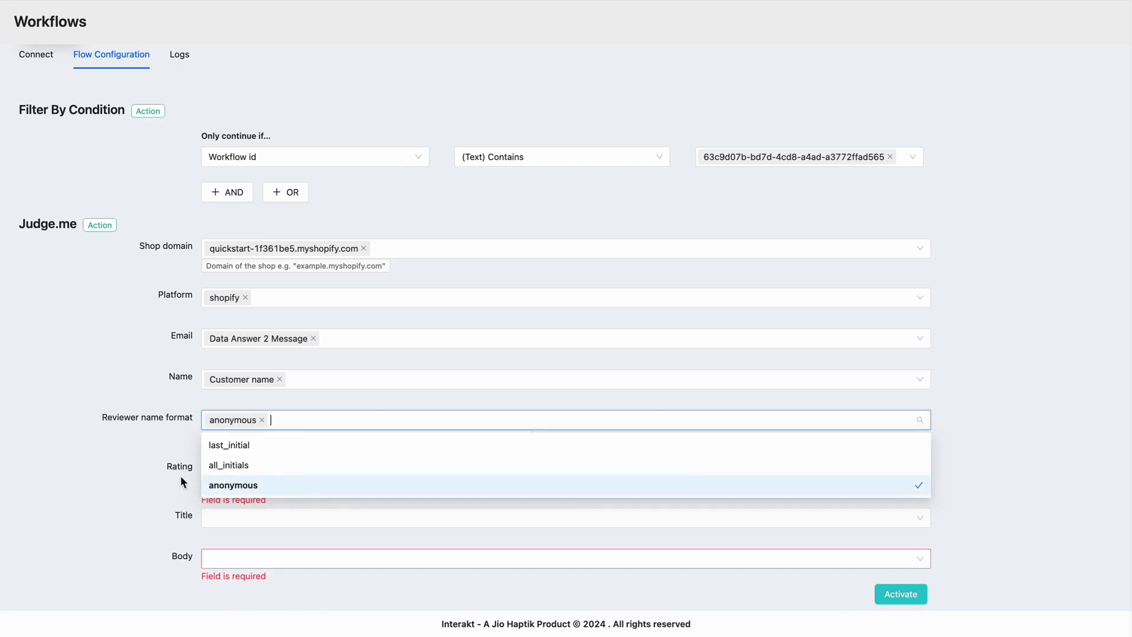
left_click(173, 473)
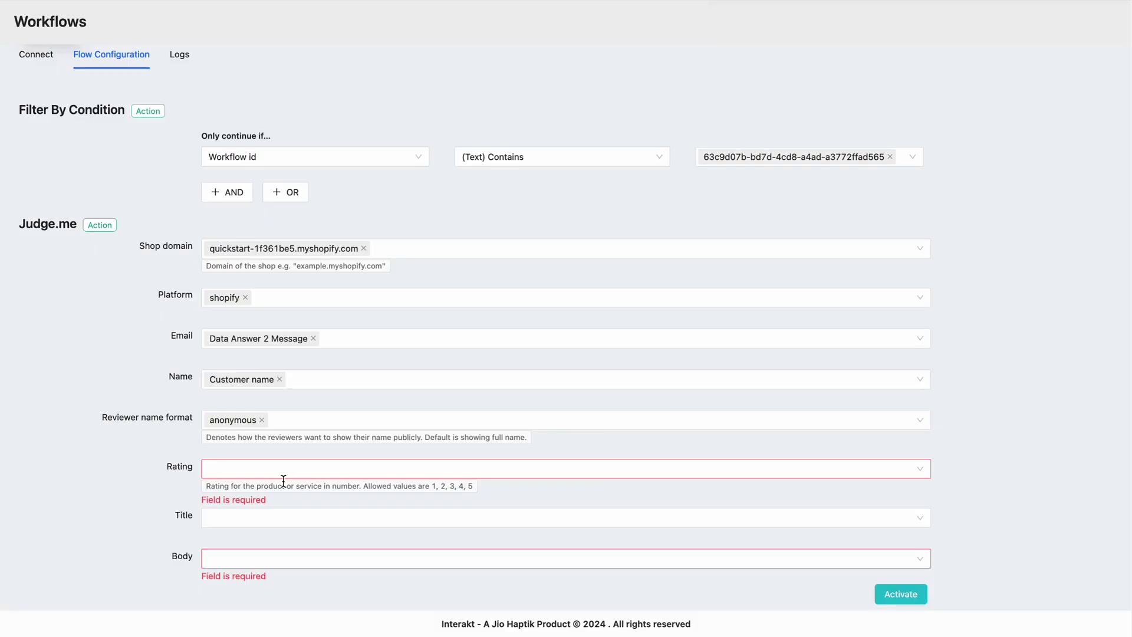
left_click(271, 467)
- Map Rating to Data Answer Message and leave Title empty
scroll(309, 402, "down", 5)
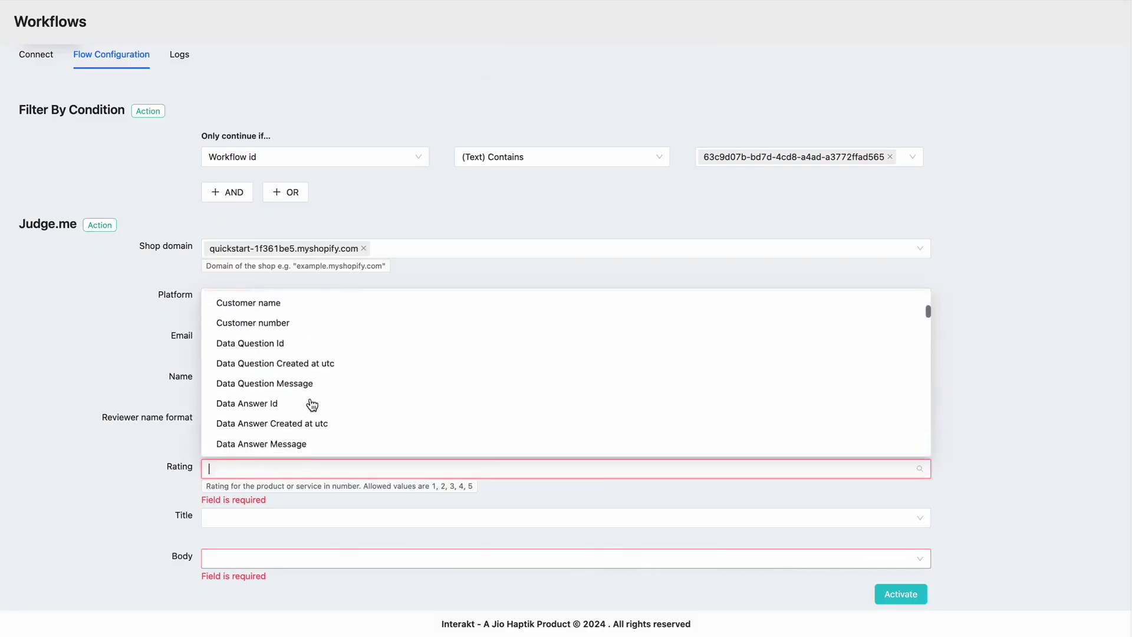
left_click(299, 406)
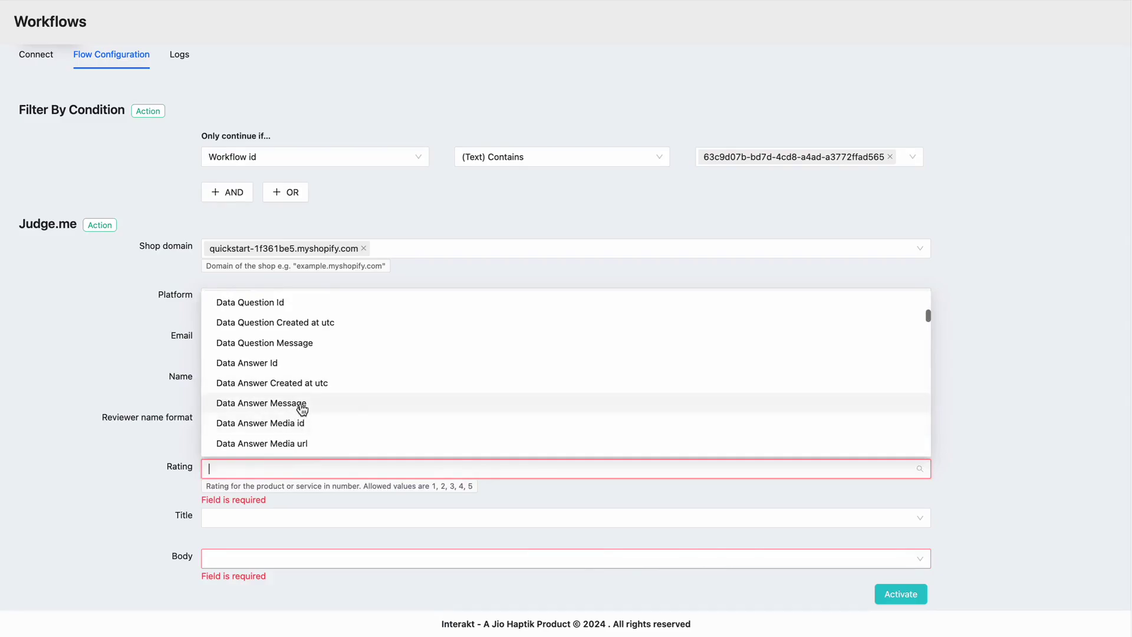
left_click(147, 463)
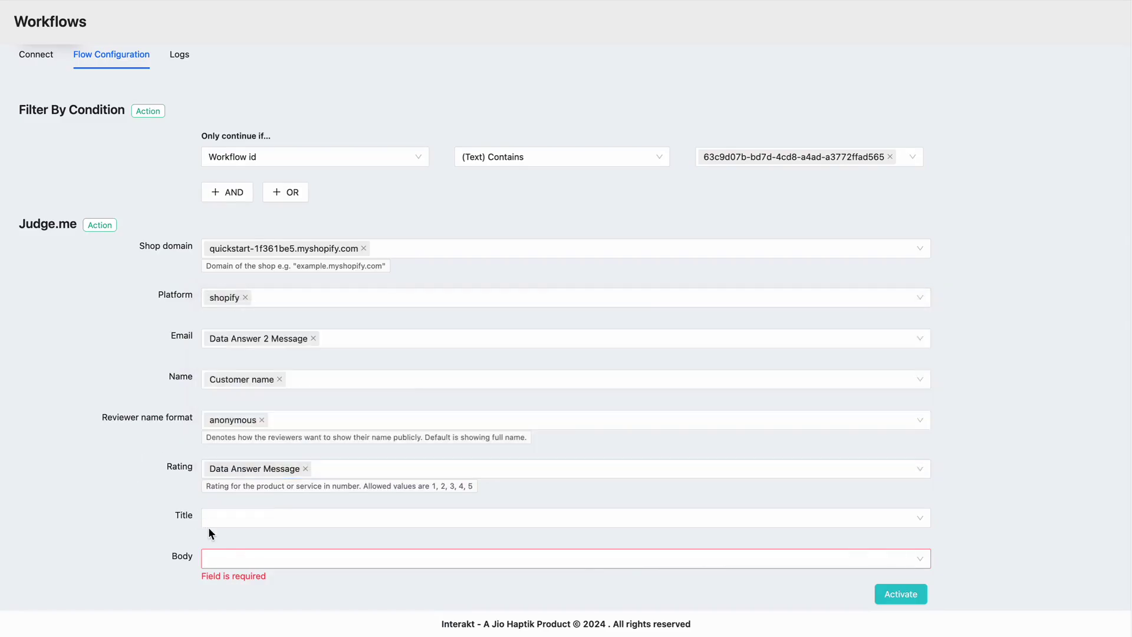
left_click(233, 514)
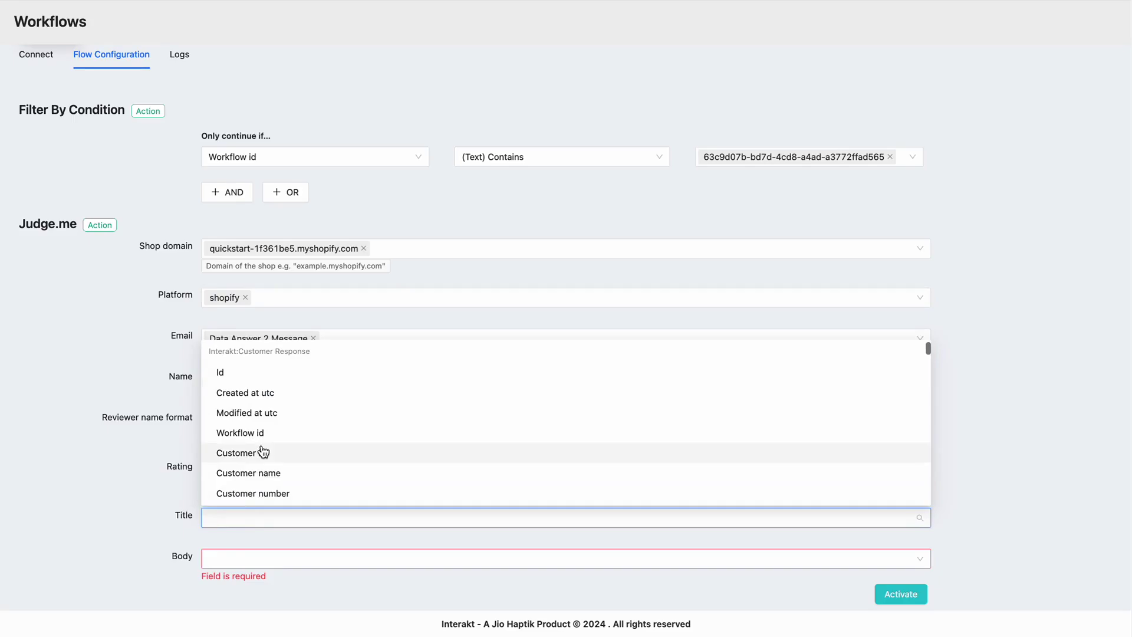
scroll(283, 450, "down", 5)
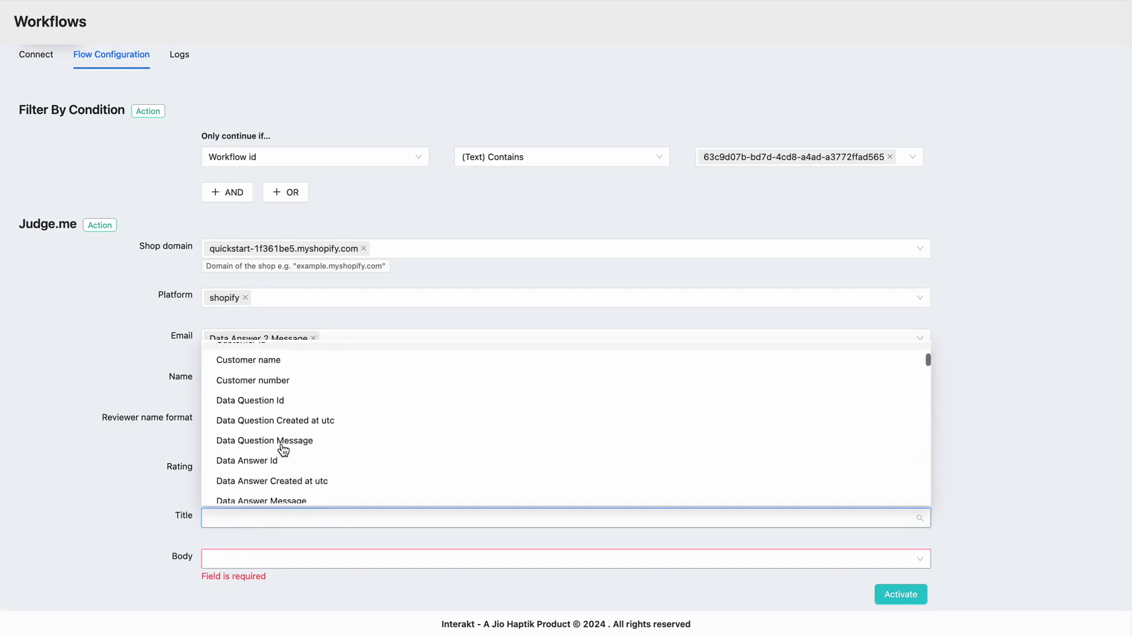
scroll(283, 450, "down", 6)
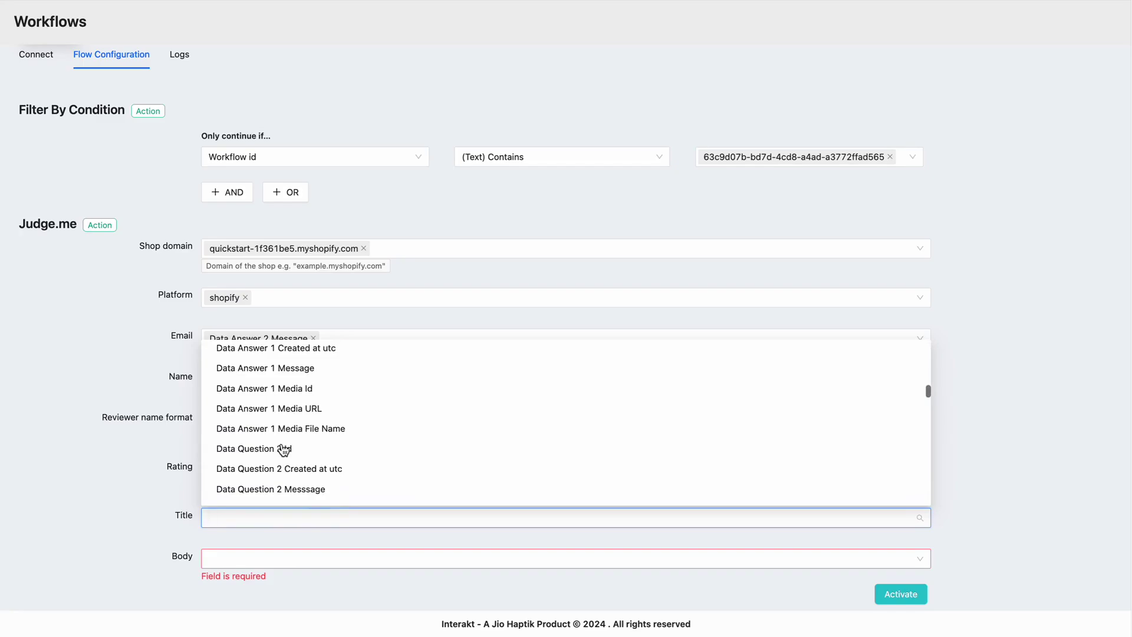
scroll(283, 450, "down", 2)
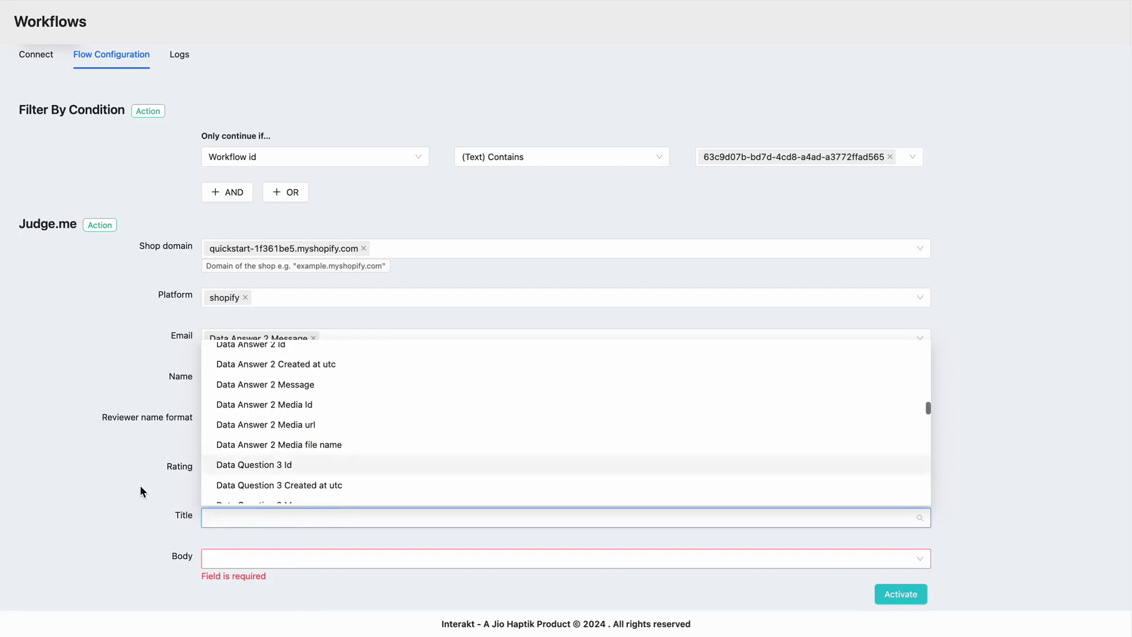
left_click(162, 501)
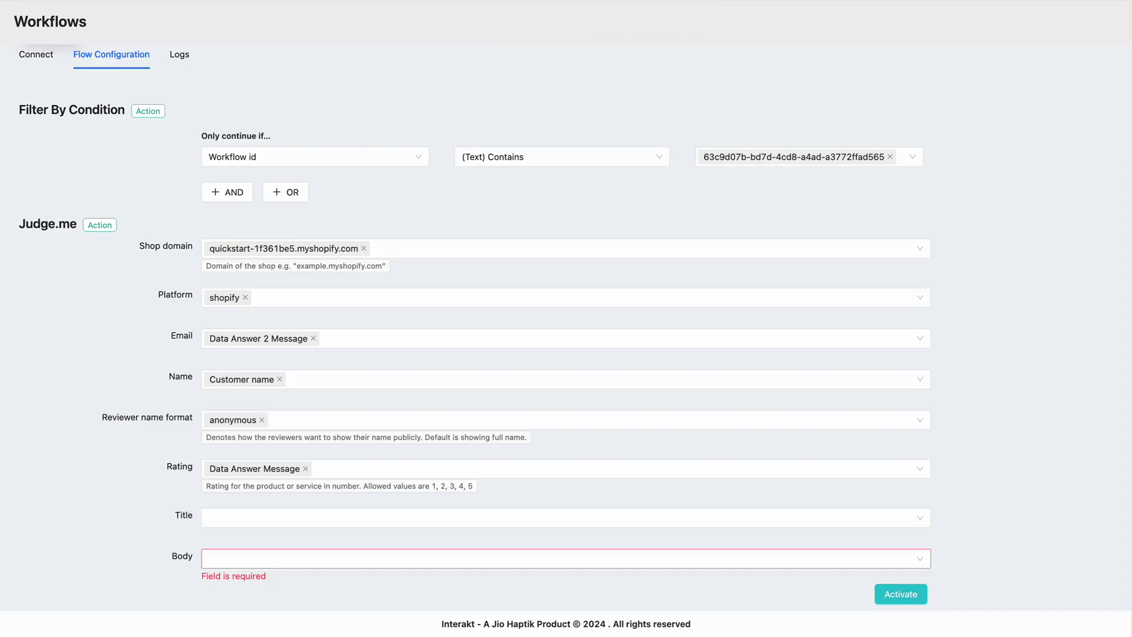
- Map Body to Data Answer 1 Message and activate the Judge.me review workflow
left_click(274, 559)
scroll(285, 514, "down", 10)
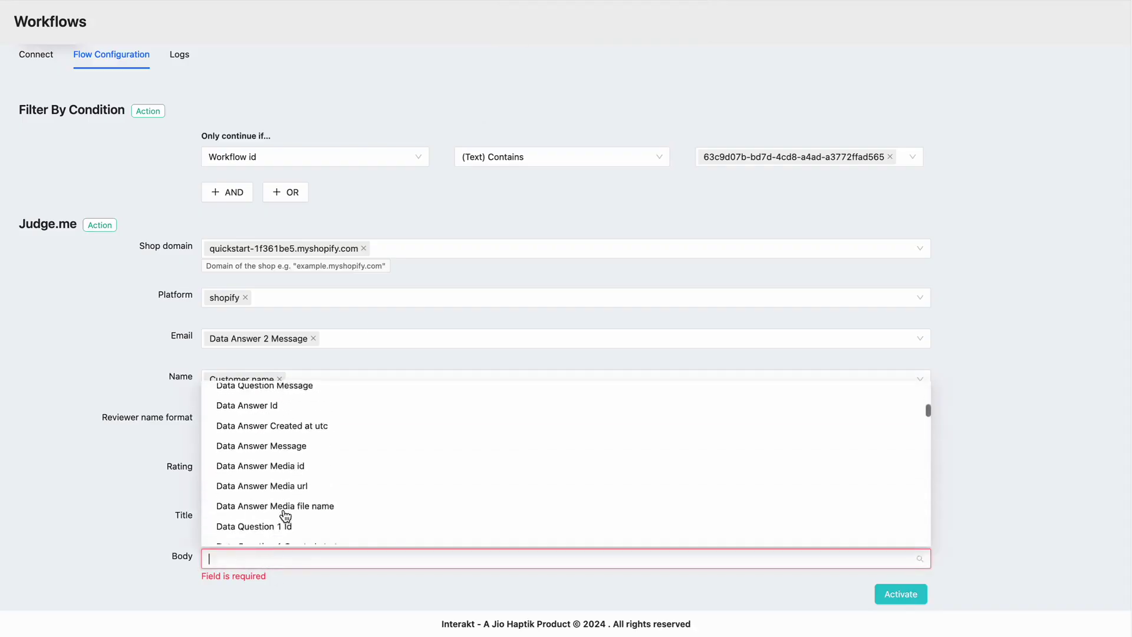
scroll(285, 514, "down", 4)
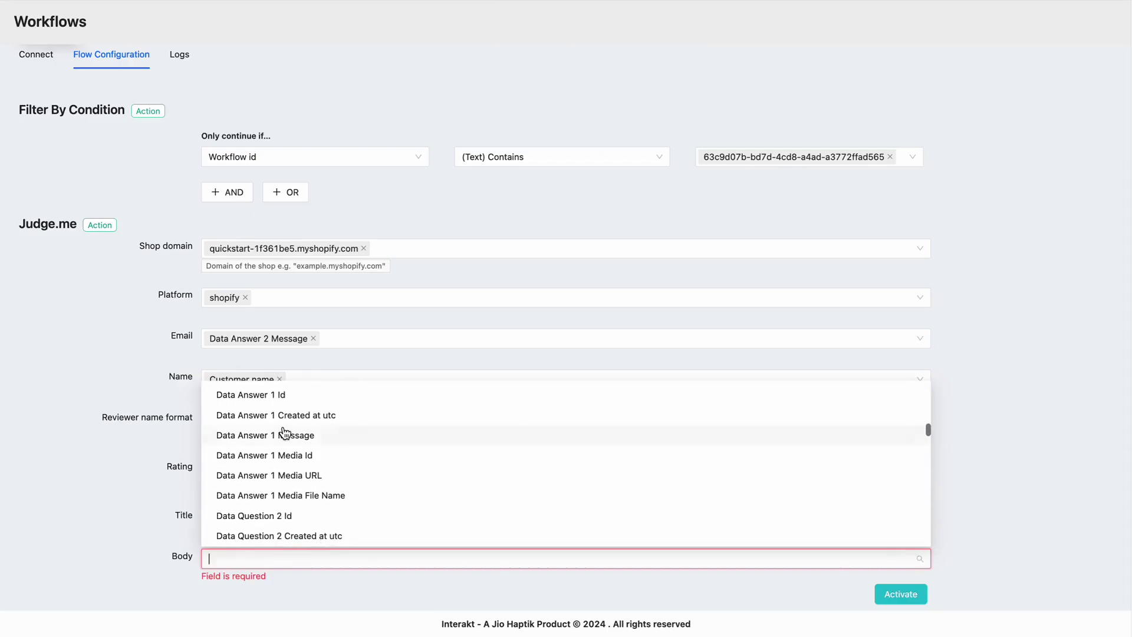
left_click(285, 438)
left_click(153, 480)
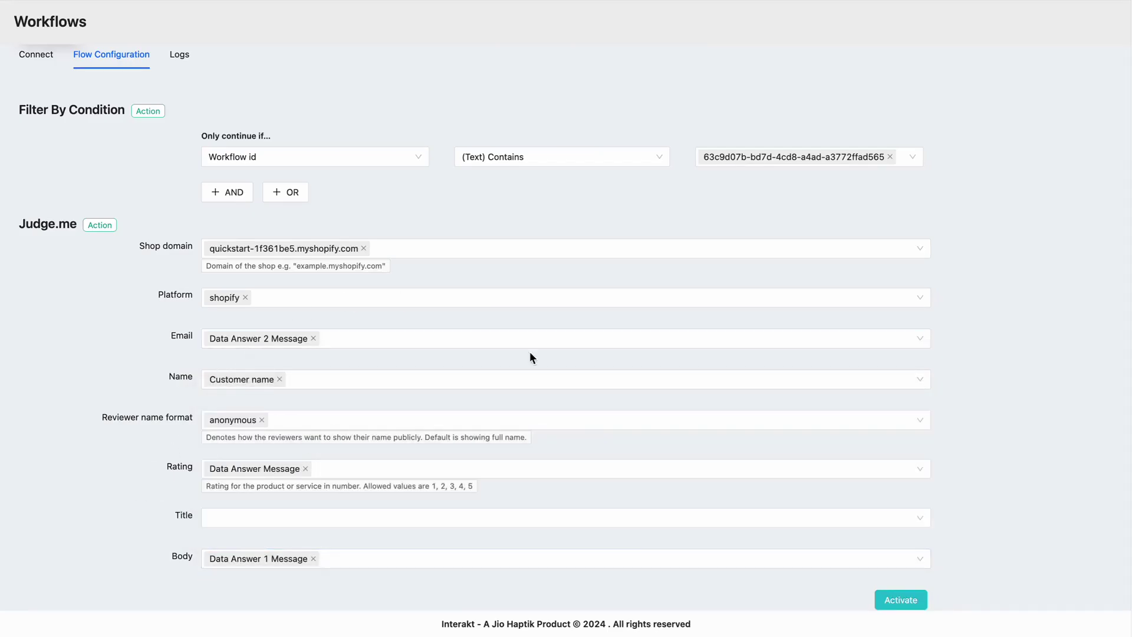
left_click(914, 600)
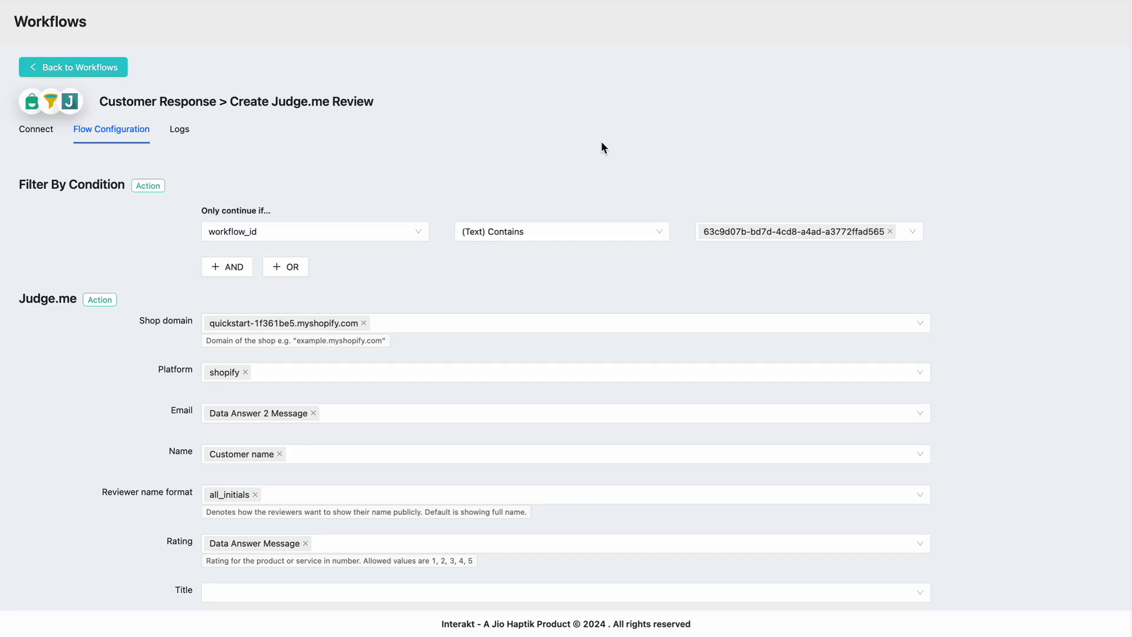
left_click(37, 131)
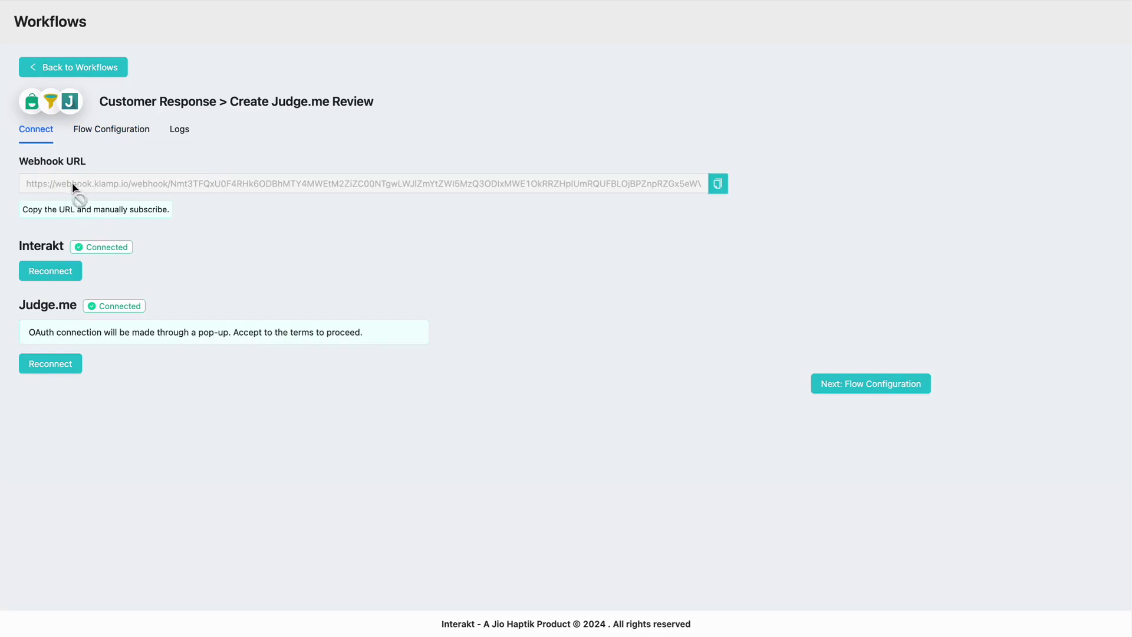
- Copy the workflow's webhook URL and edit the webhook configuration in Developer Settings
left_click(718, 189)
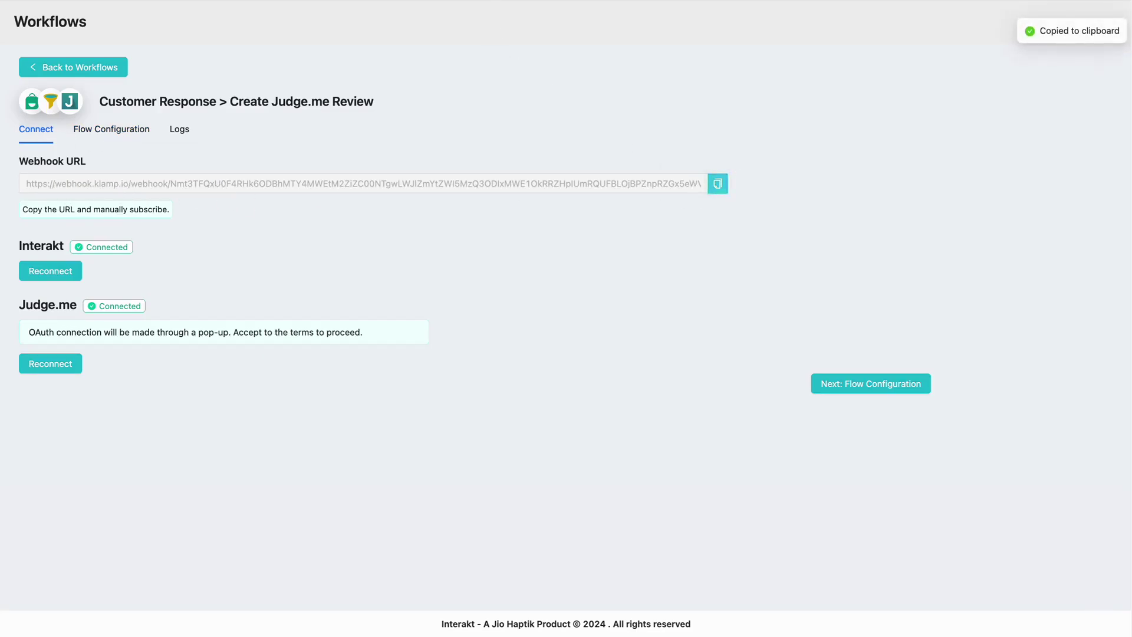
left_click(472, 1)
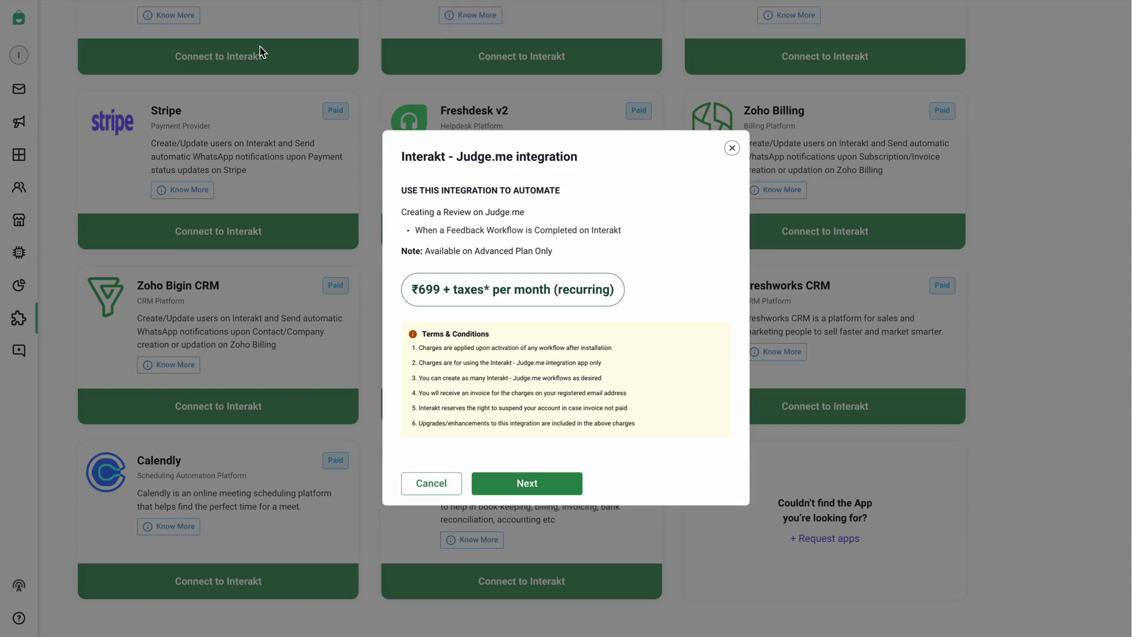
left_click(27, 40)
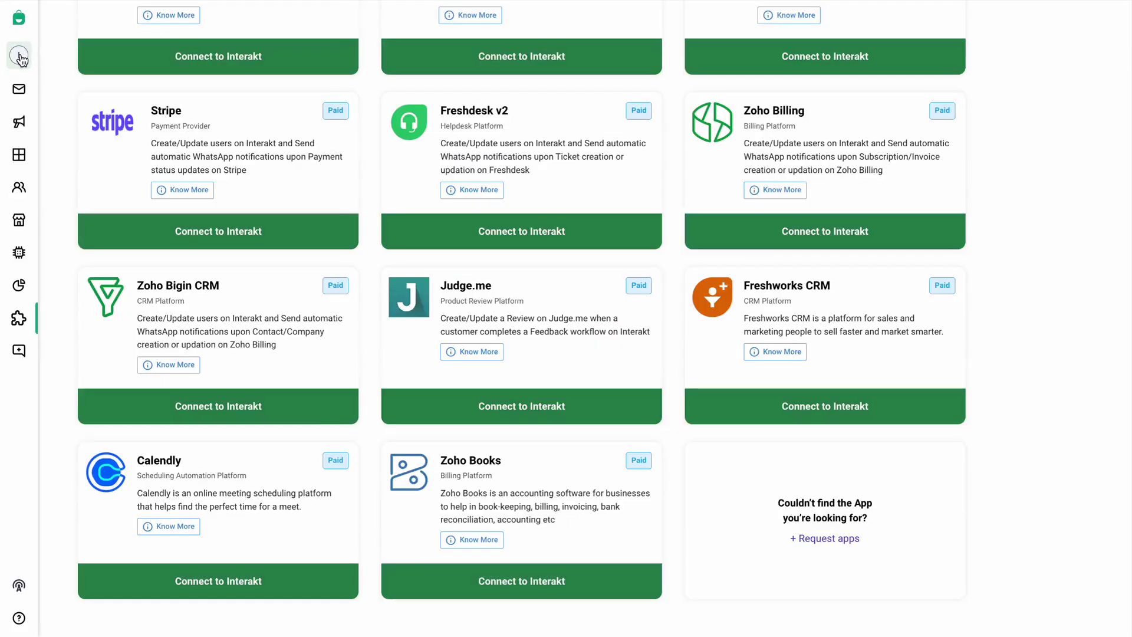
left_click(21, 57)
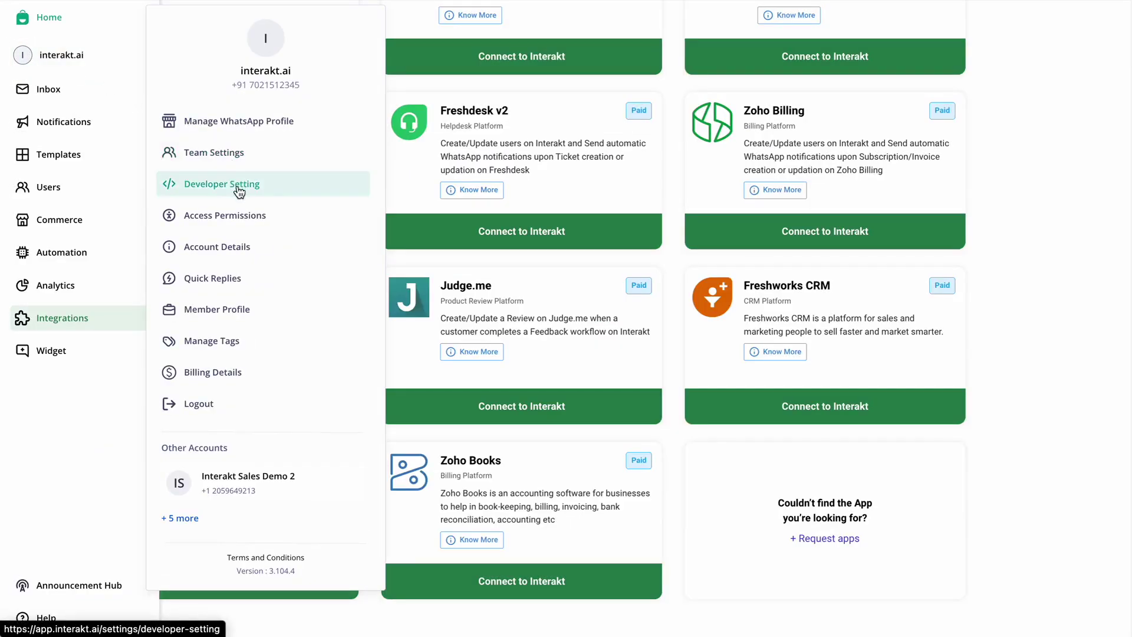
left_click(238, 187)
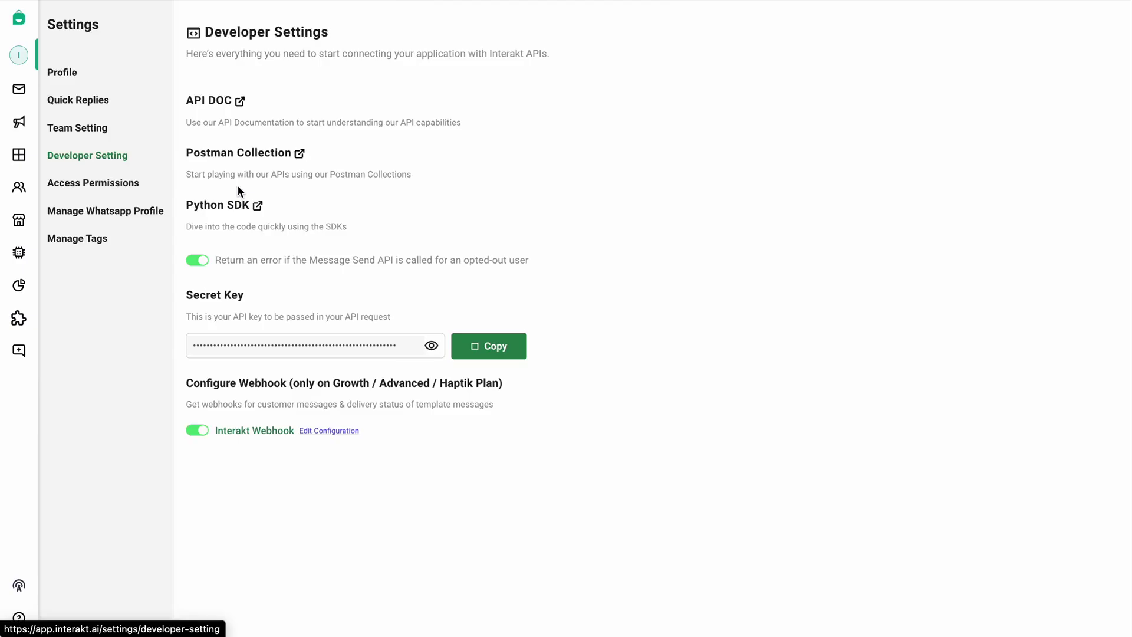
left_click(338, 436)
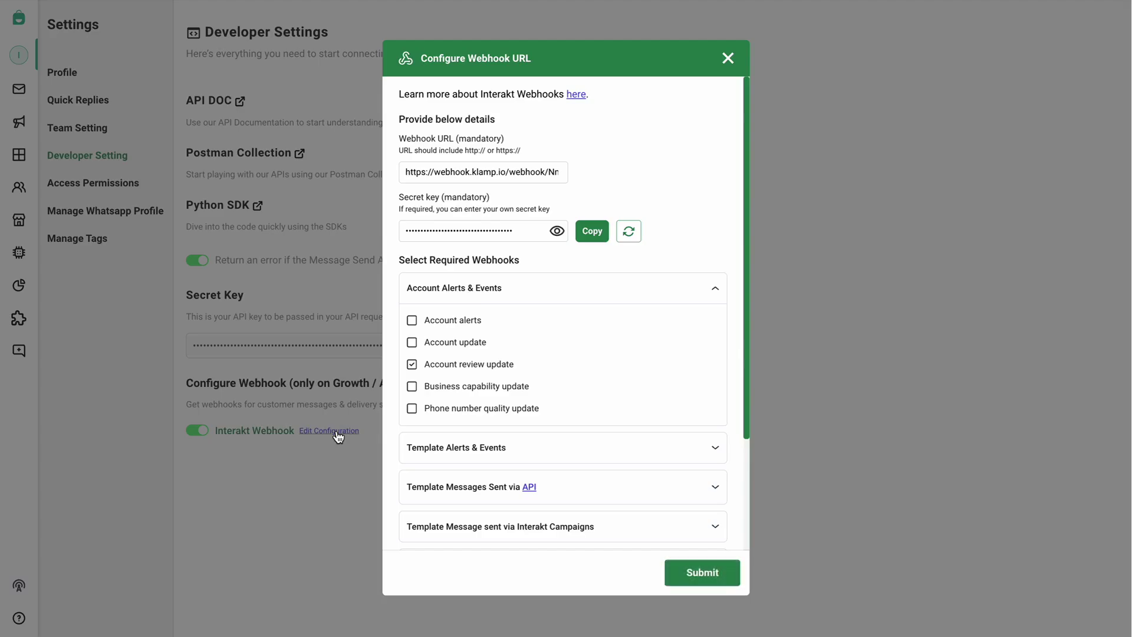
- Replace the webhook URL with the copied workflow address, subscribe to workflow customer responses, and submit
left_click(475, 176)
key("ctrl+a")
key("ctrl+v")
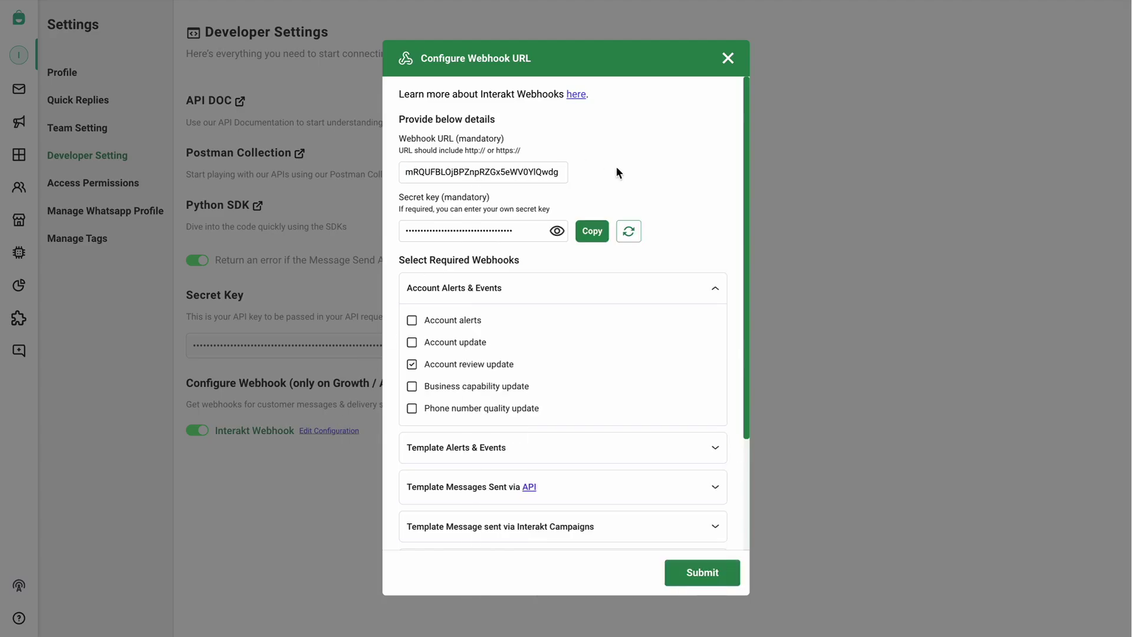
scroll(647, 460, "down", 3)
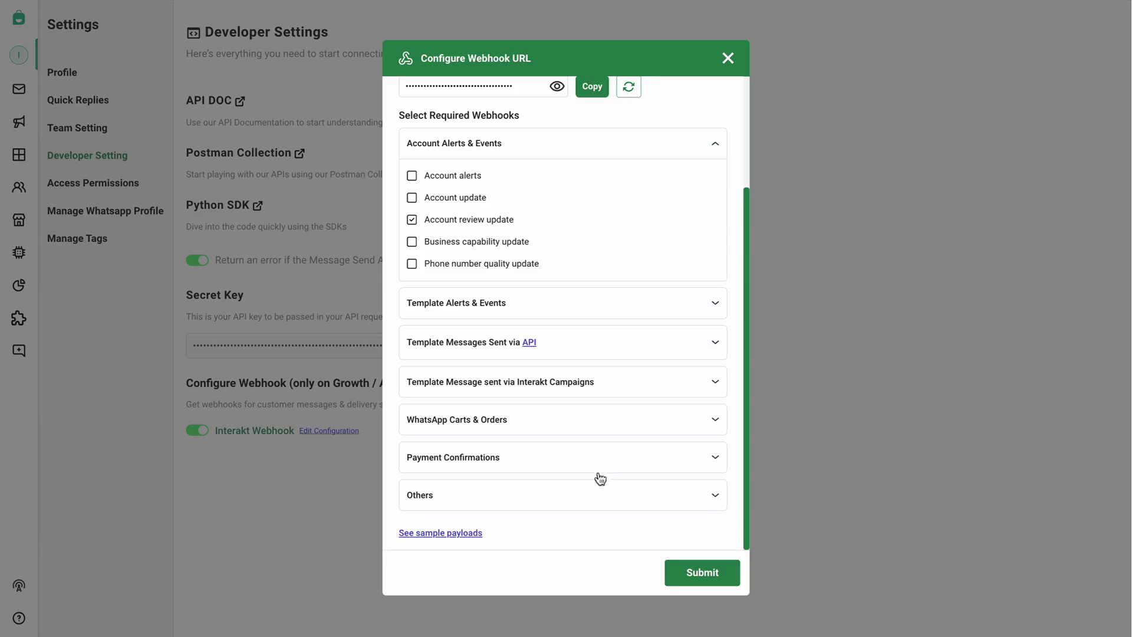
left_click(569, 497)
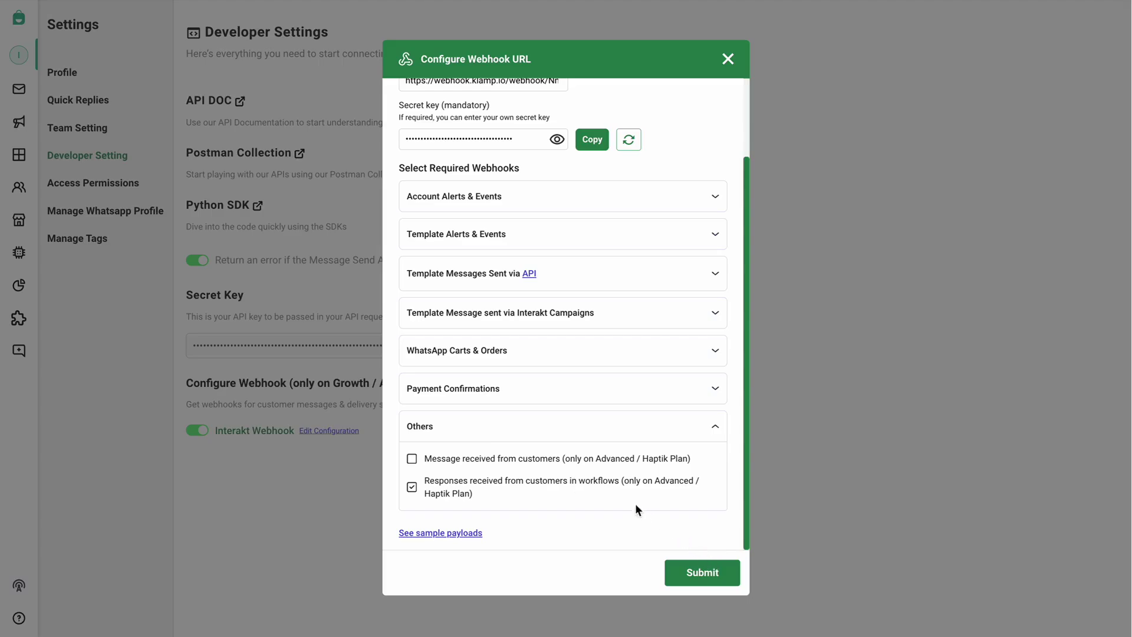
left_click(704, 579)
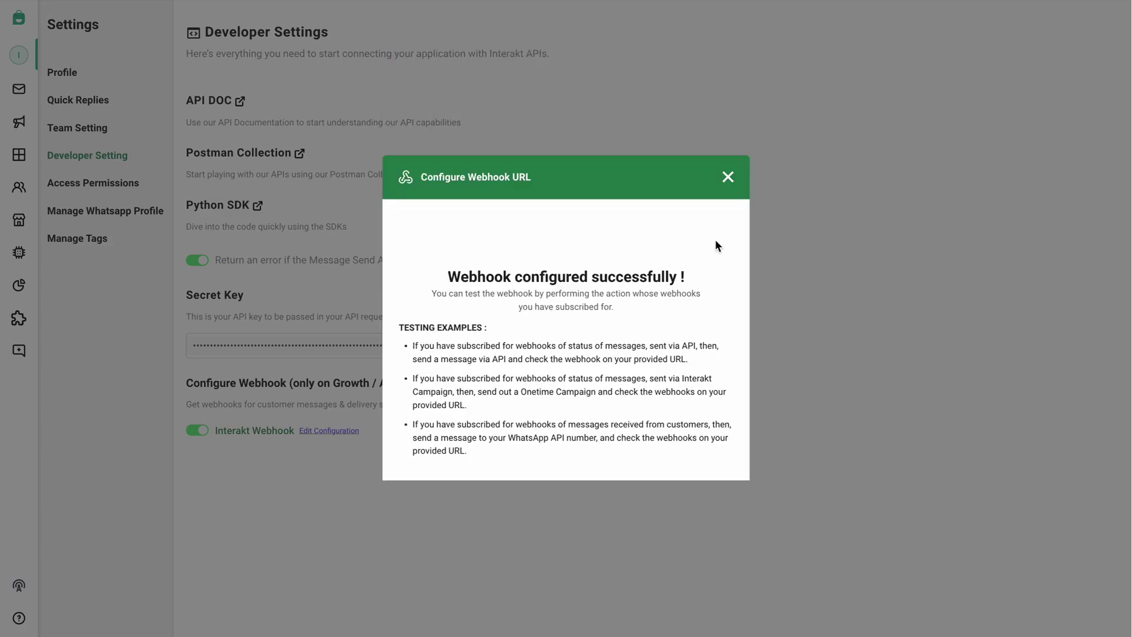
left_click(727, 177)
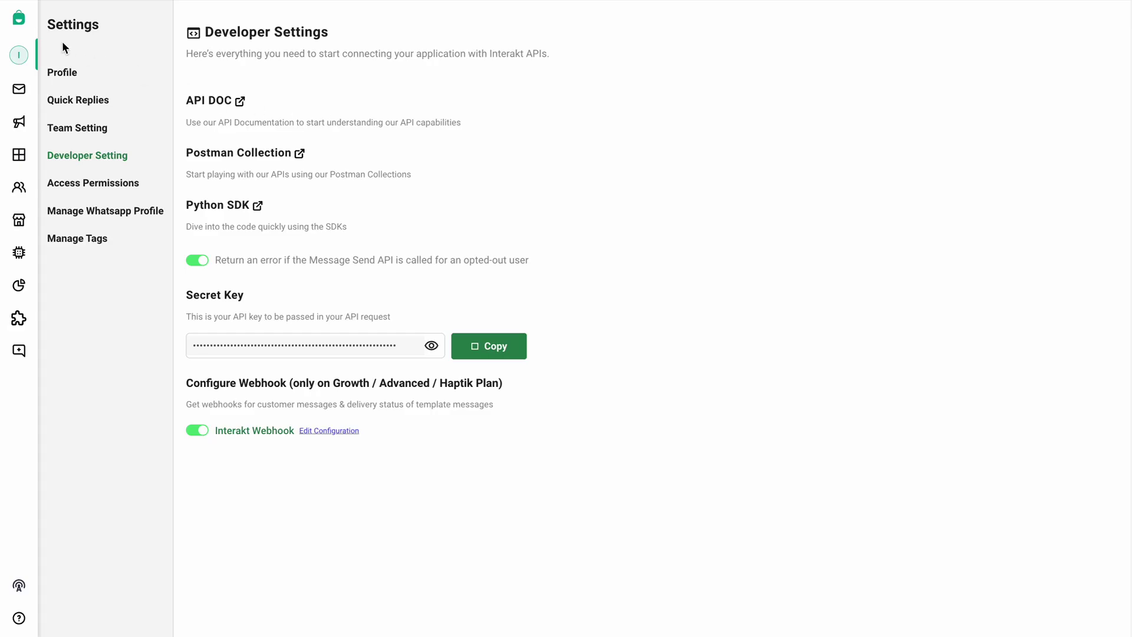